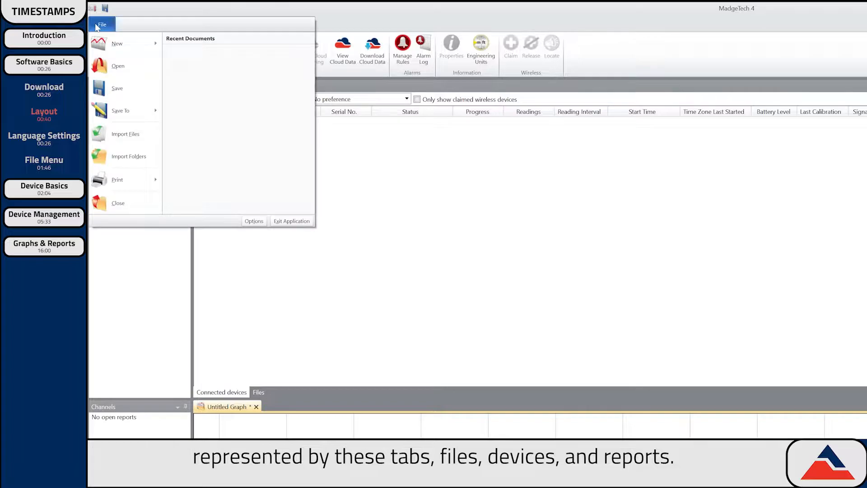
# - Show the Report ribbon, then return to the File menu and go to Options
pyautogui.click(166, 25)
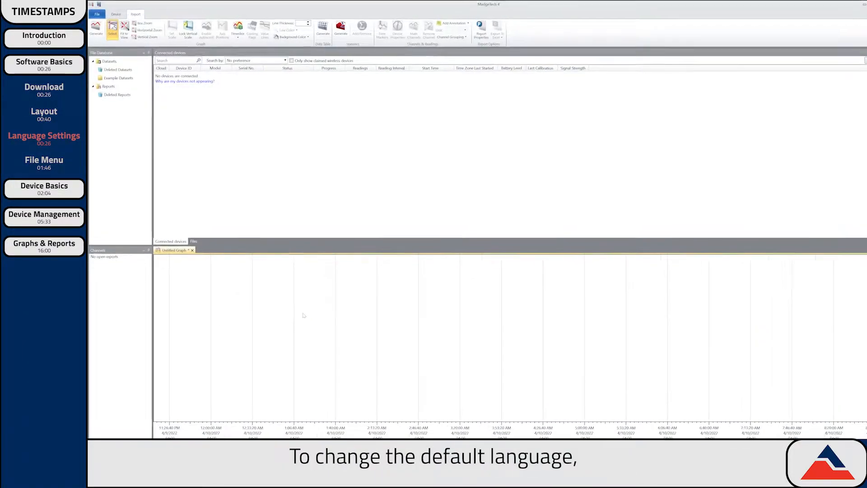
pyautogui.click(97, 14)
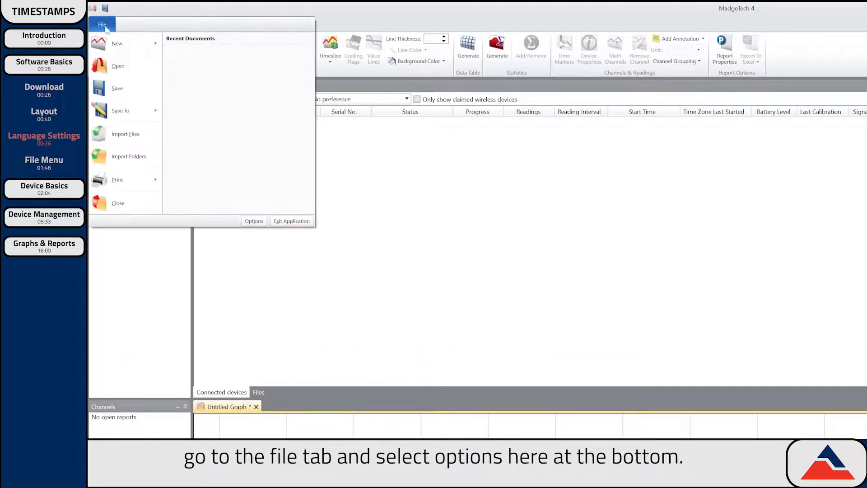
pyautogui.click(254, 221)
# - Browse the Display settings down to Language and expand the English language dropdown
pyautogui.click(372, 195)
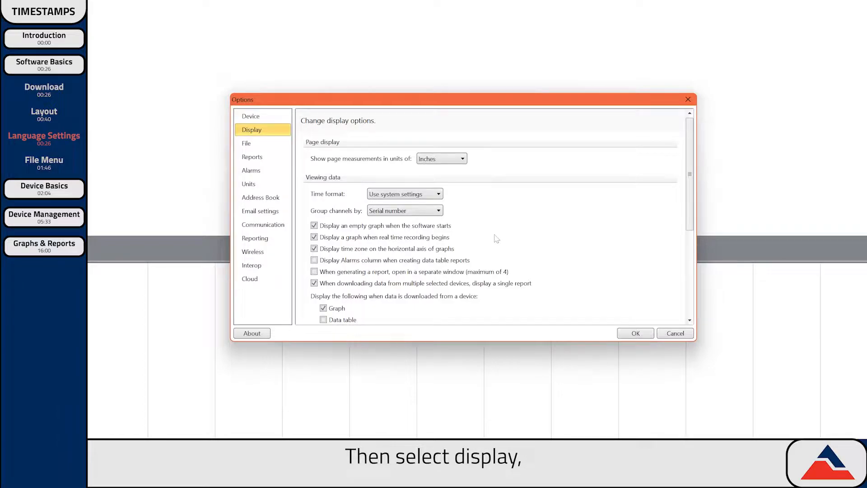
pyautogui.scroll(-3, 618, 304)
pyautogui.scroll(-2, 498, 238)
pyautogui.click(398, 301)
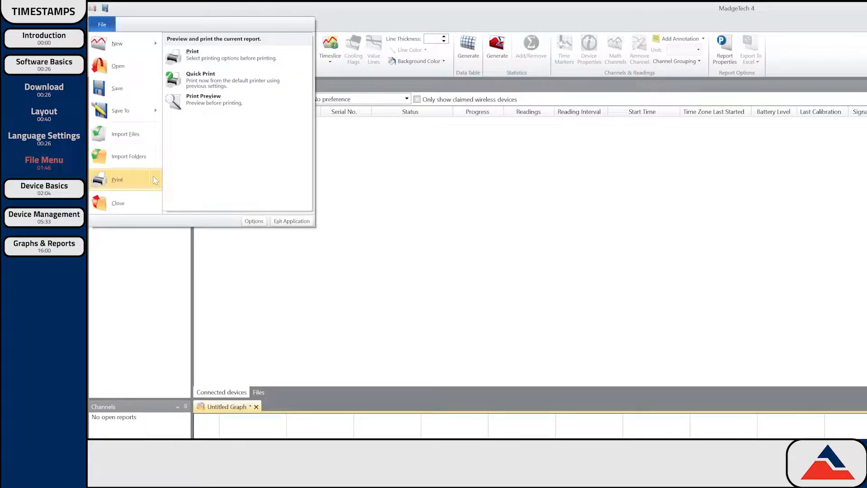
# - Reopen the default software settings and close them with OK
pyautogui.click(251, 222)
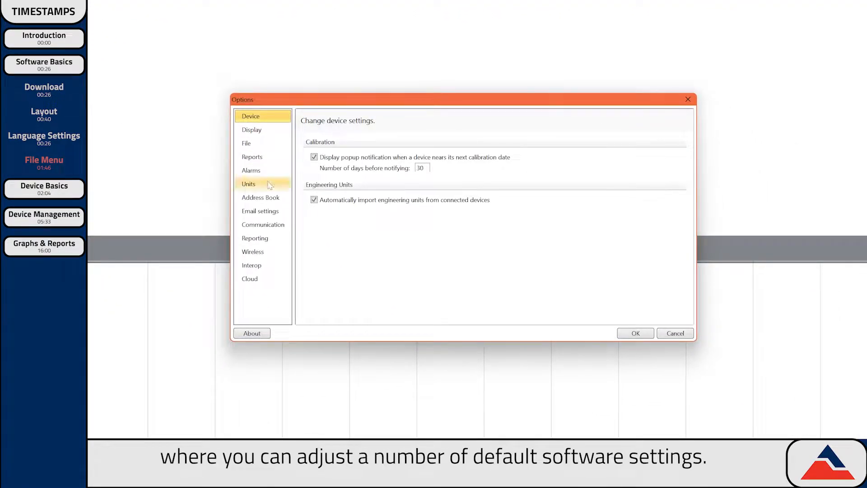
pyautogui.click(635, 334)
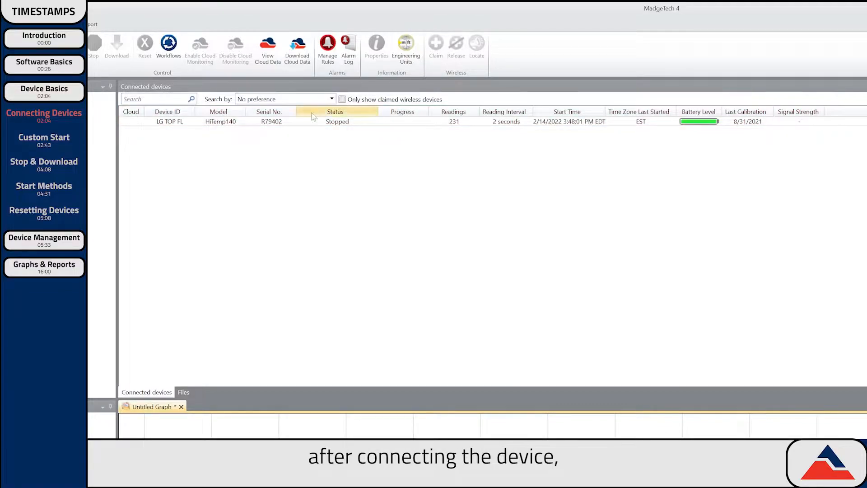
# - Select the HiTemp140 (LG TOP FL) logger and begin a Custom Start
pyautogui.click(296, 125)
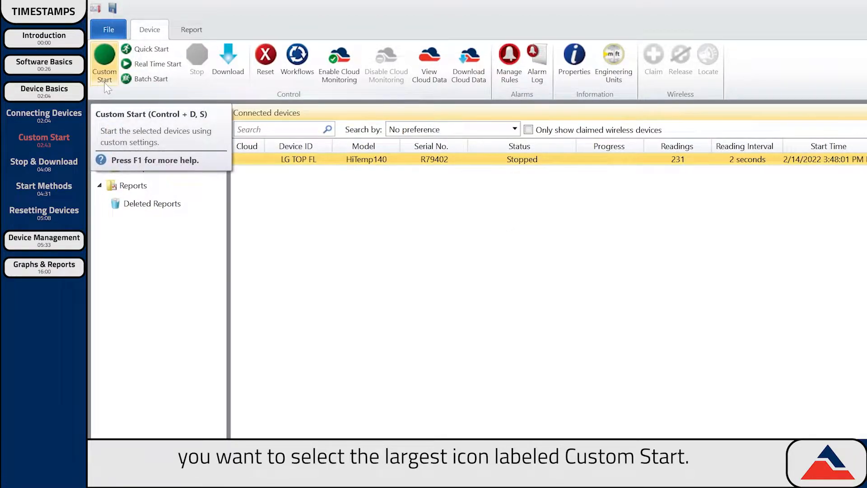
pyautogui.click(105, 68)
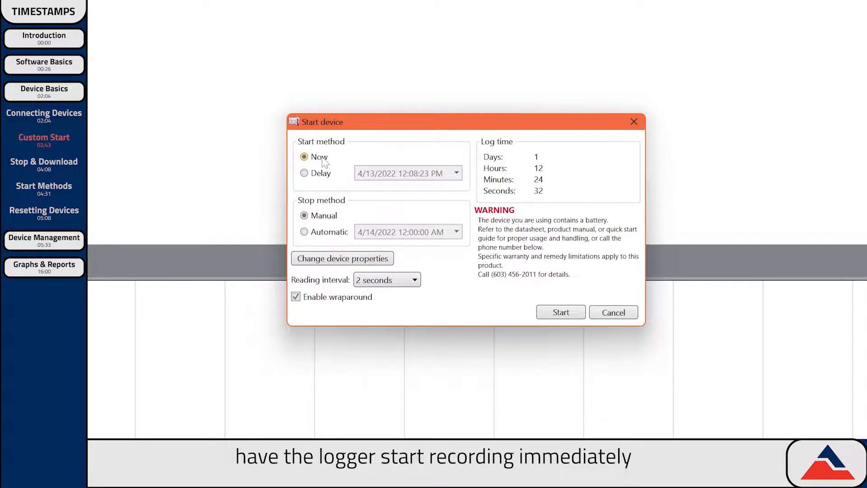
# - Set the custom start to begin Now and stop Manually
pyautogui.click(323, 175)
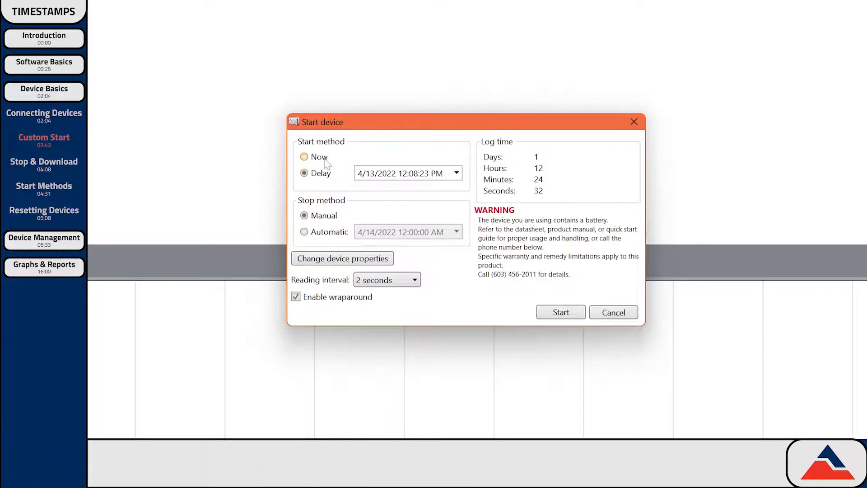
pyautogui.click(325, 162)
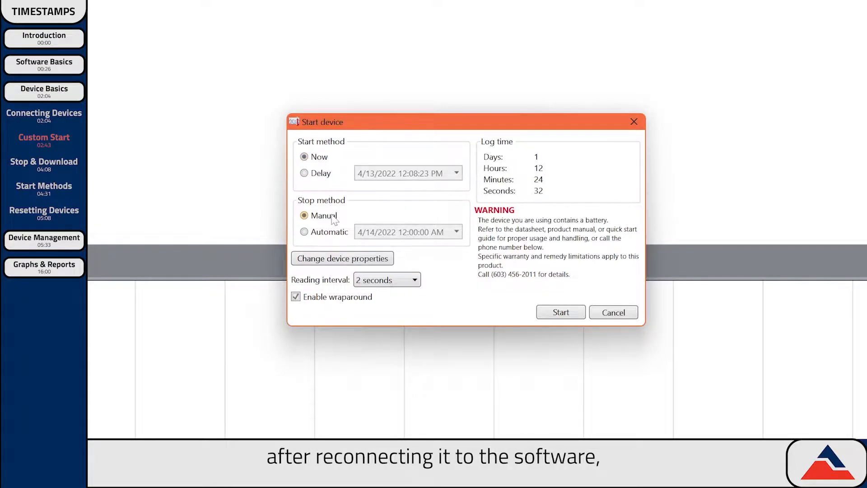
pyautogui.click(331, 233)
pyautogui.click(457, 232)
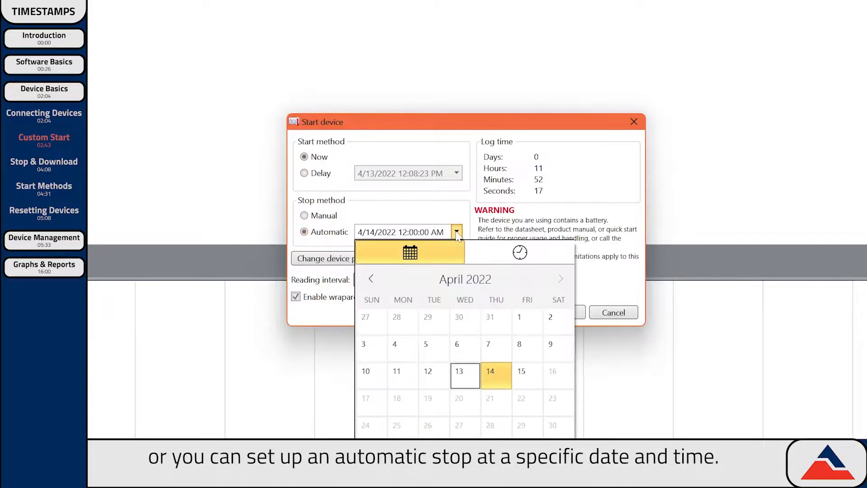
pyautogui.click(456, 232)
pyautogui.click(332, 216)
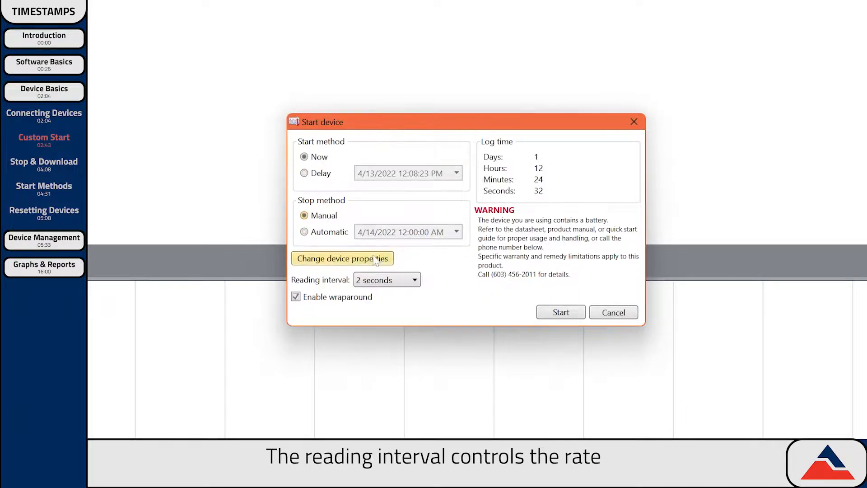
# - Set a 1-second reading interval with wraparound enabled and start the logger
pyautogui.click(387, 280)
pyautogui.scroll(1, 399, 300)
pyautogui.click(391, 296)
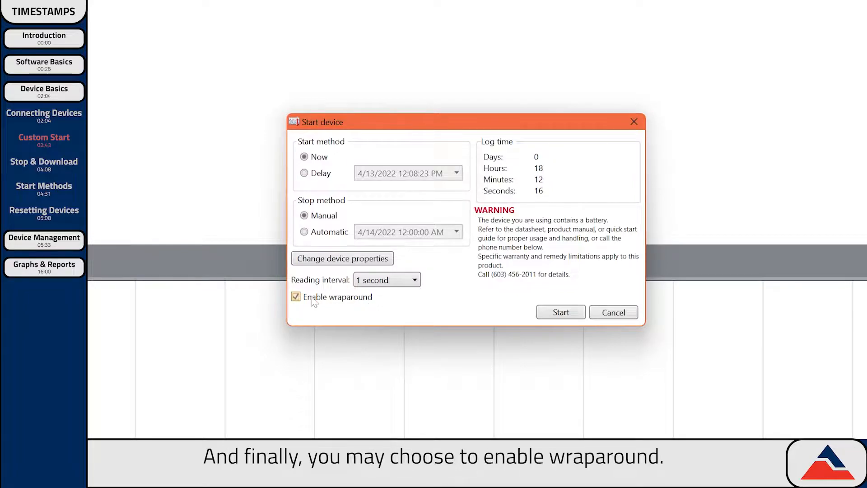
pyautogui.click(297, 297)
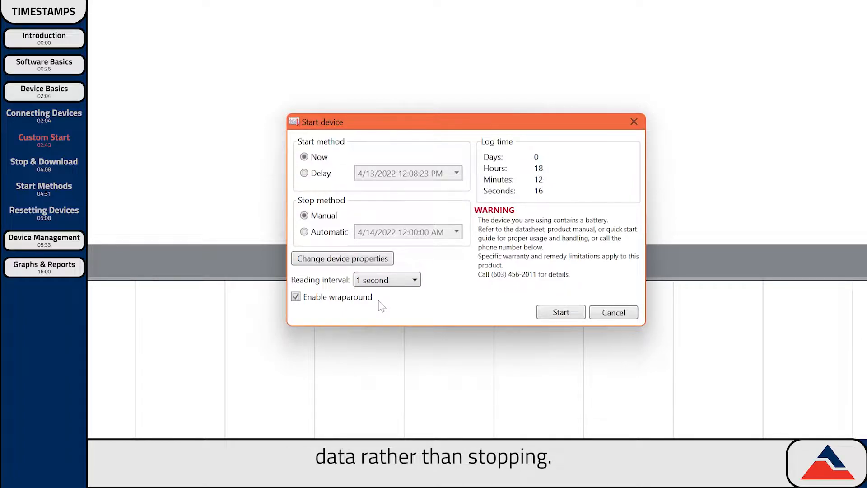
pyautogui.click(552, 314)
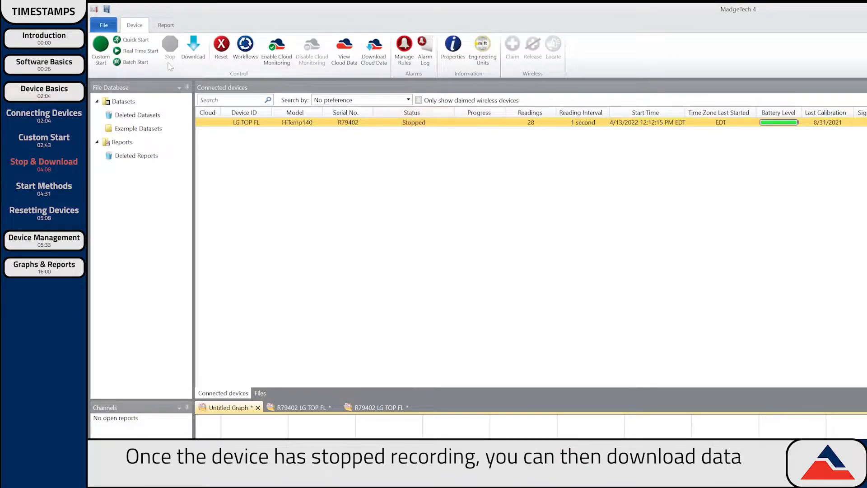
# - Download the HiTemp140's recorded readings into a graph
pyautogui.click(203, 61)
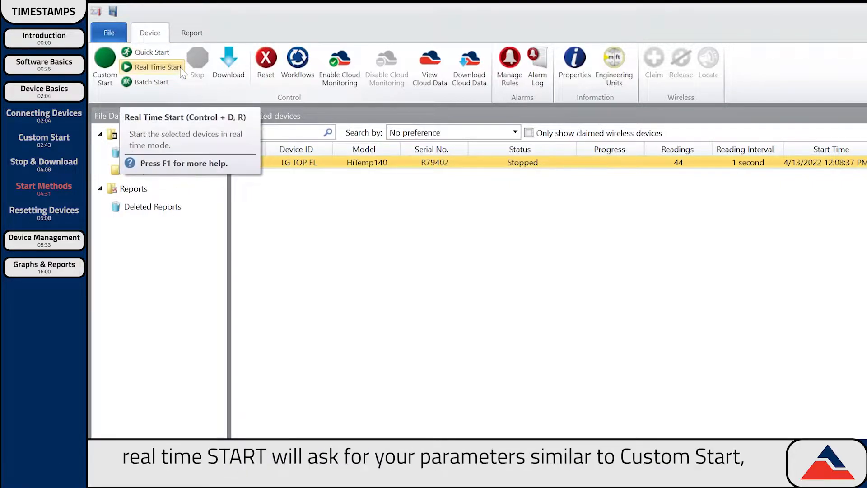
# - Real-time start the HiTemp140 so readings stream live, then switch to Batch Start
pyautogui.click(181, 70)
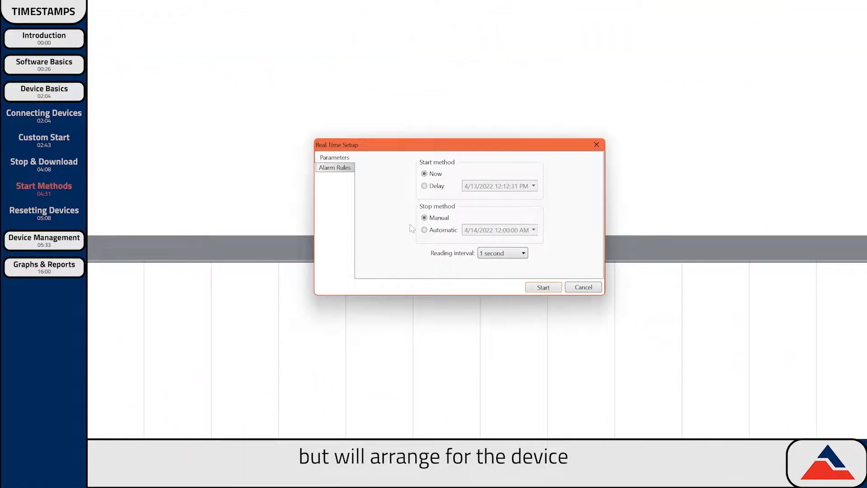
pyautogui.click(543, 287)
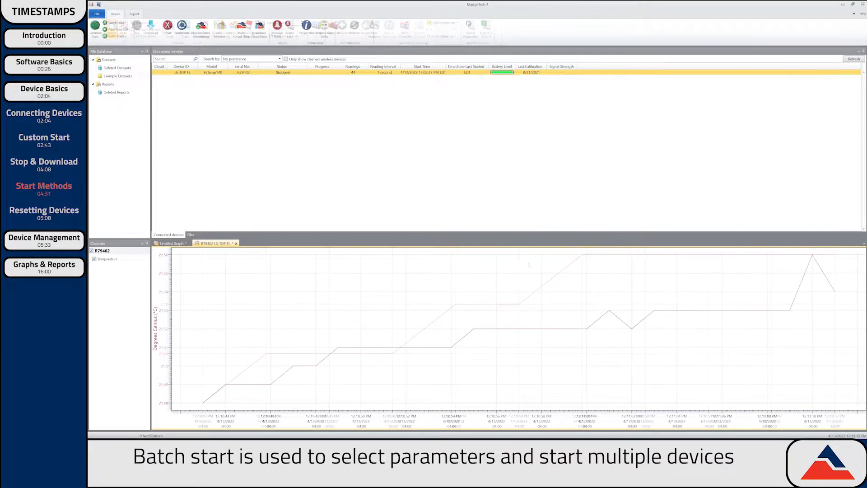
pyautogui.click(121, 37)
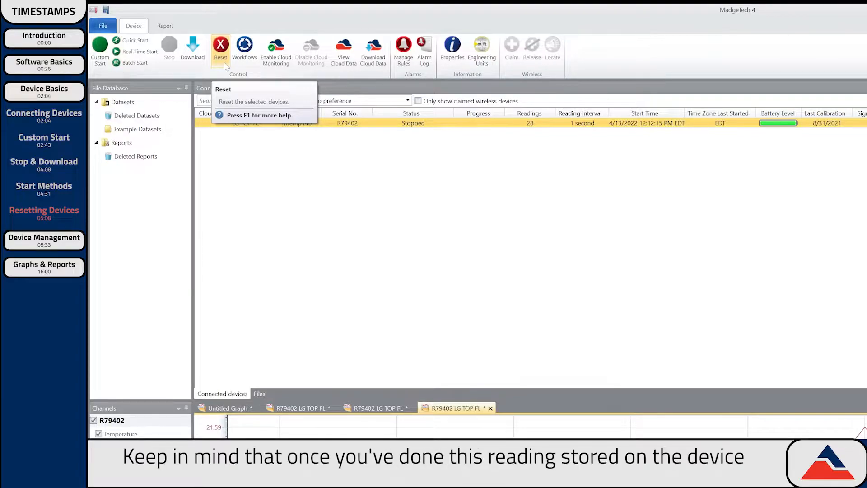
# - Reset the HiTemp140 and confirm Yes to clear its stored readings
pyautogui.click(224, 64)
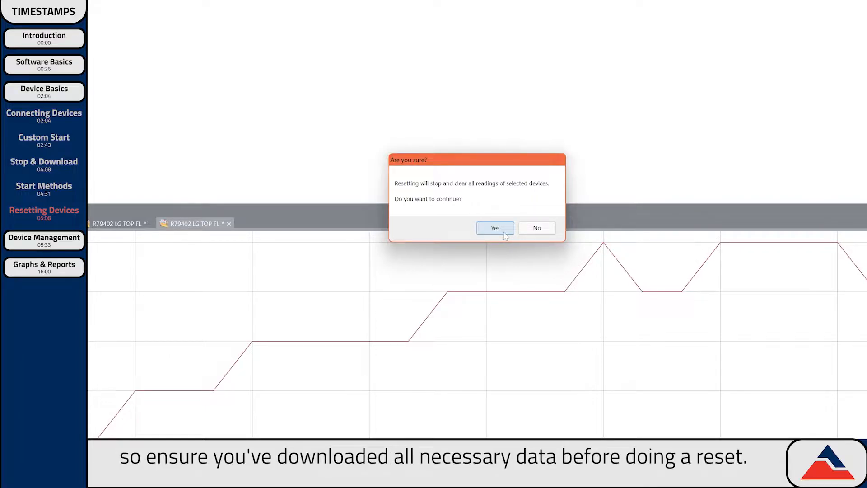
pyautogui.click(504, 232)
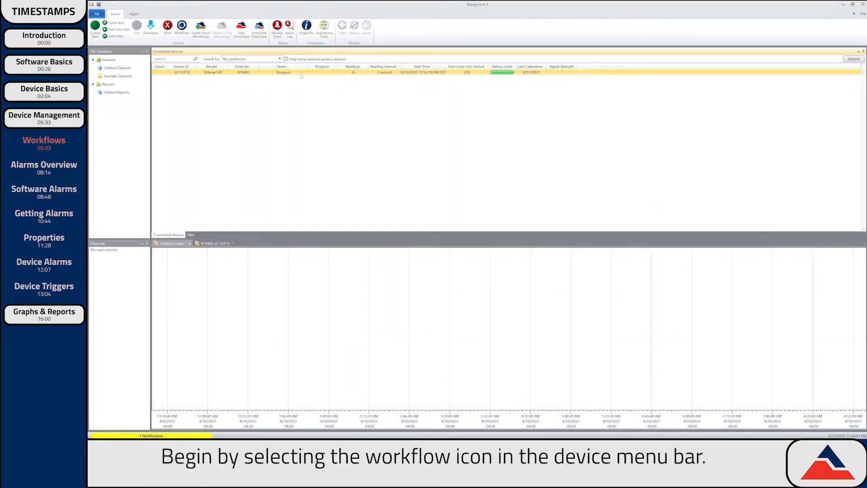
# - Create workflow 'Auto Stop' with a condition watching device R79402 (LG TOP FL)
pyautogui.click(180, 32)
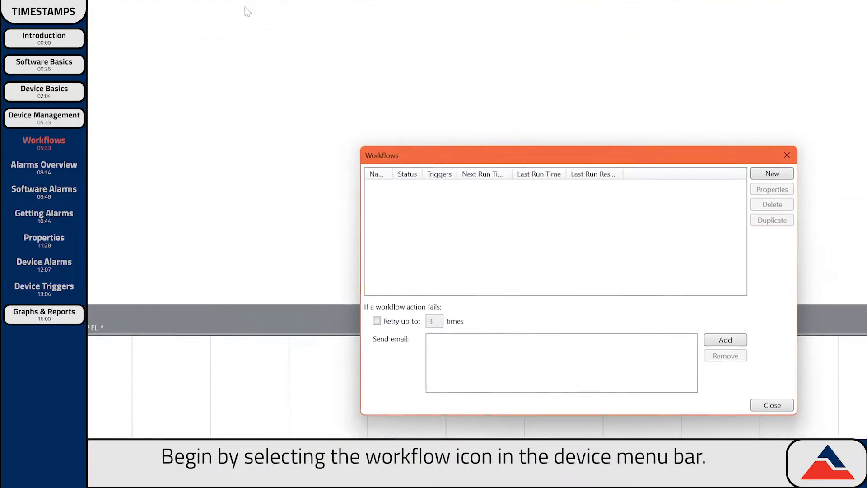
pyautogui.click(663, 112)
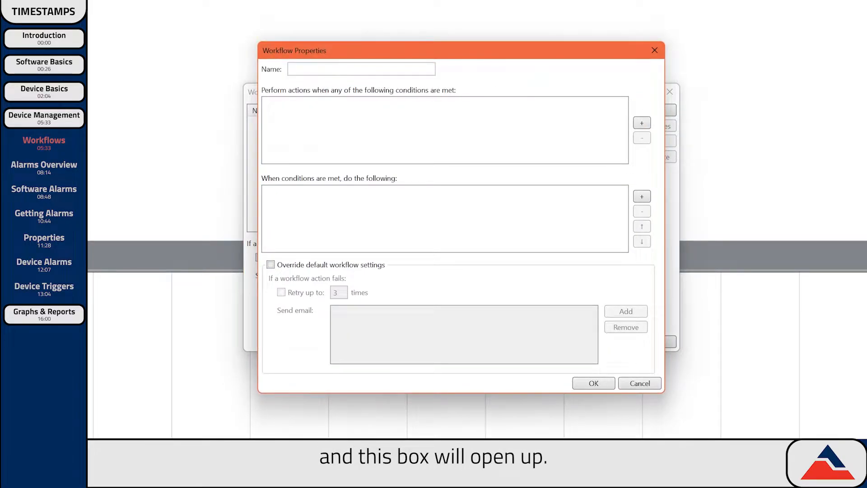
pyautogui.write('Au')
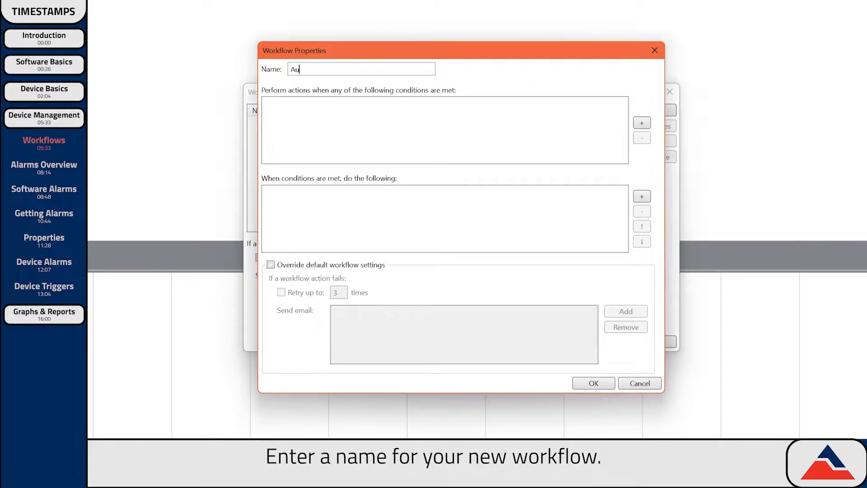
pyautogui.write('to Stop')
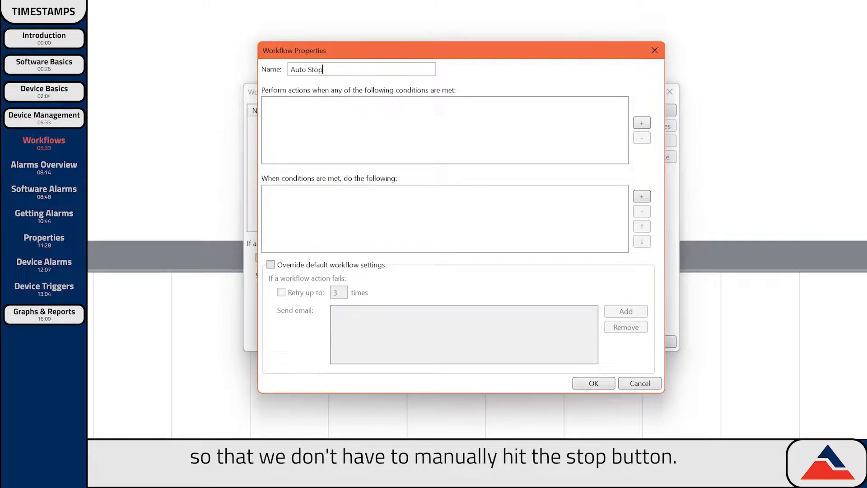
pyautogui.click(641, 124)
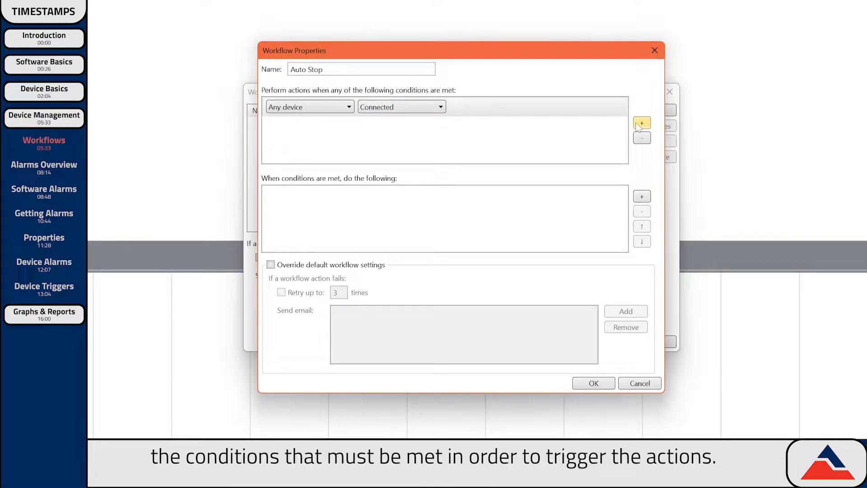
pyautogui.click(339, 108)
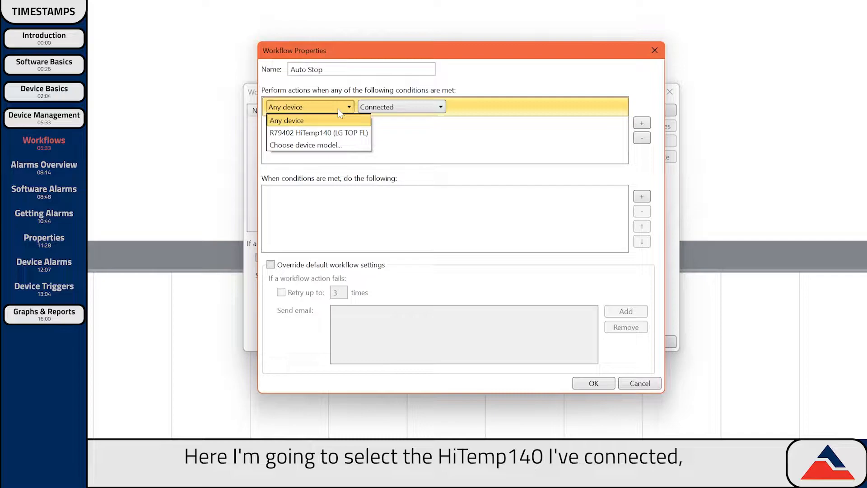
pyautogui.click(338, 134)
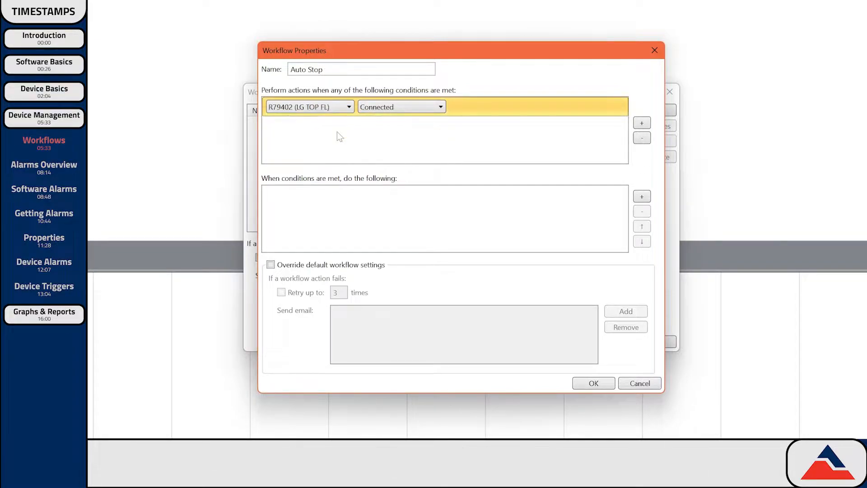
# - Keep Connected as the trigger, add a Stop device action, and save the workflow
pyautogui.click(410, 108)
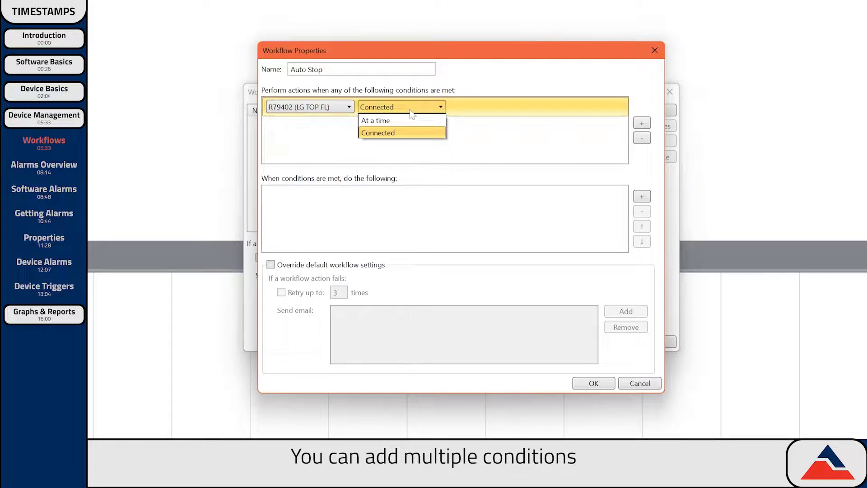
pyautogui.click(411, 112)
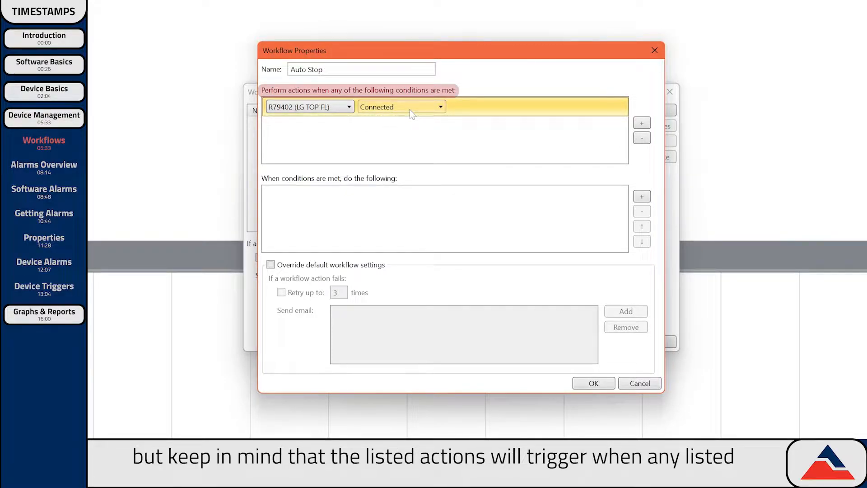
pyautogui.click(642, 196)
pyautogui.click(336, 198)
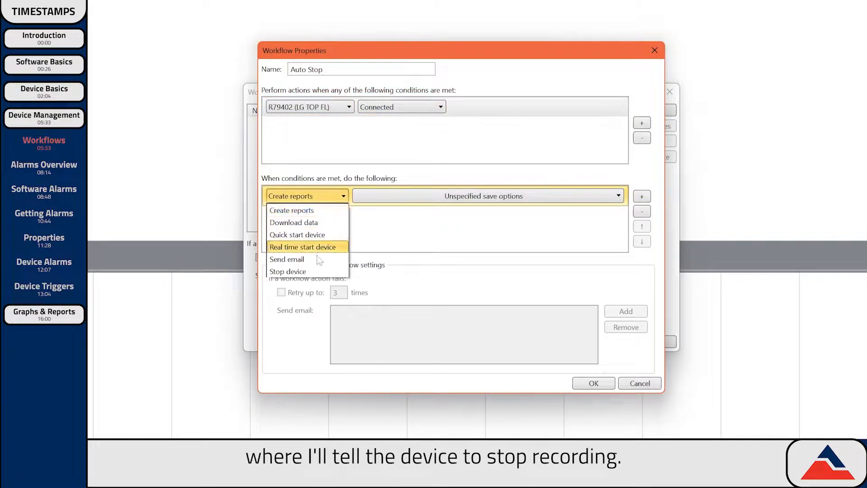
pyautogui.click(298, 271)
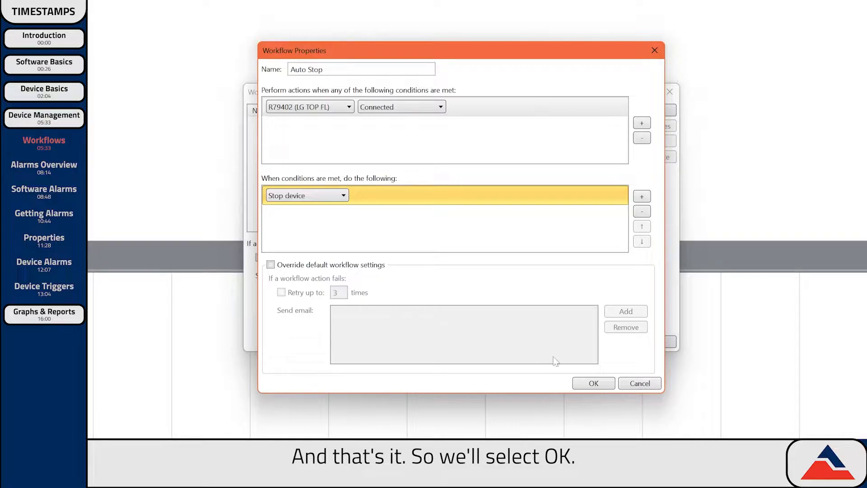
pyautogui.click(591, 382)
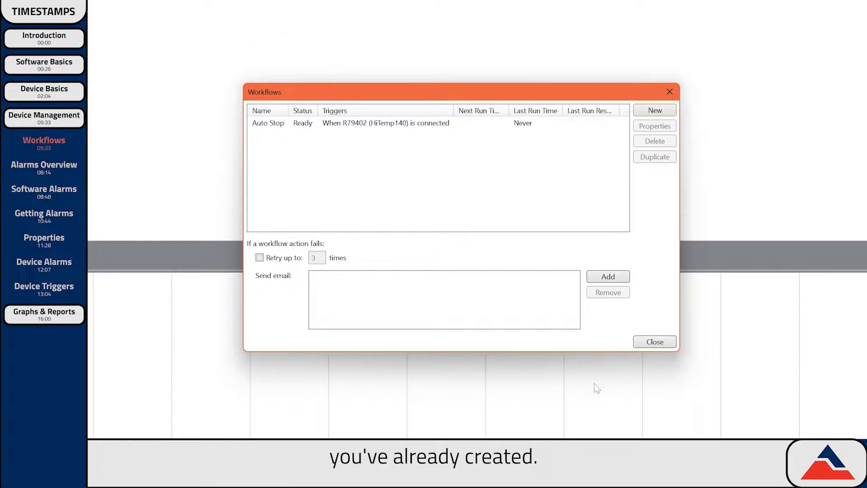
pyautogui.click(354, 125)
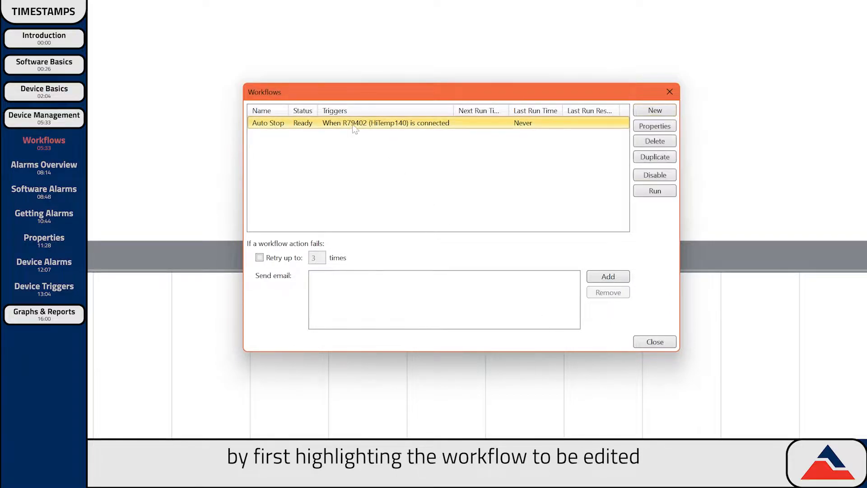
pyautogui.click(653, 128)
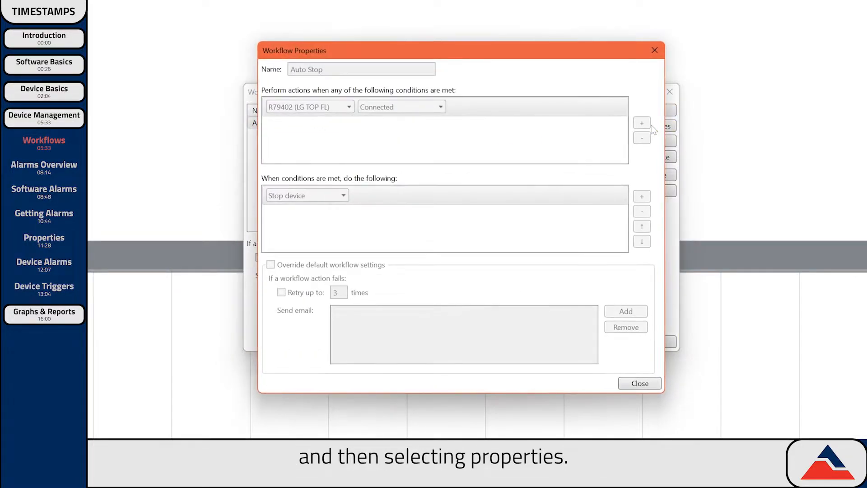
pyautogui.click(339, 111)
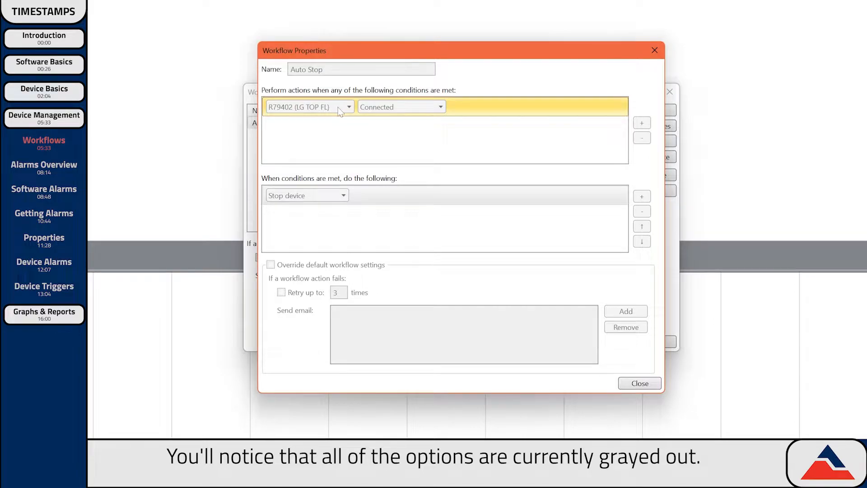
pyautogui.click(340, 199)
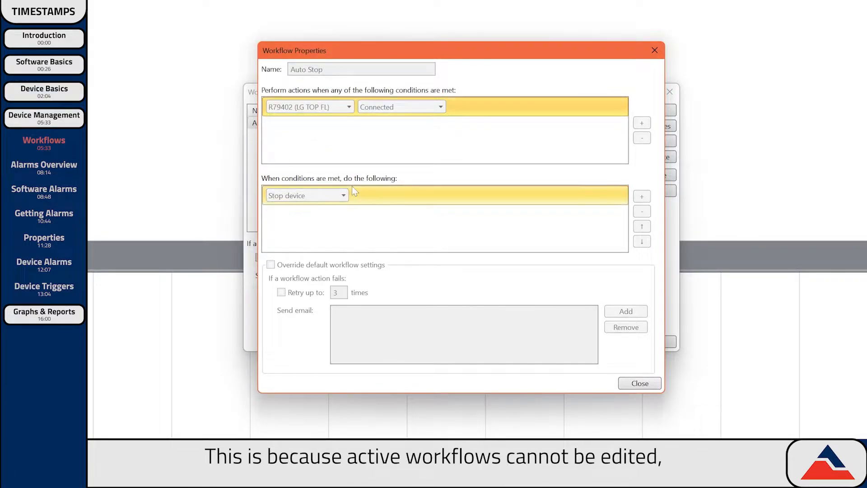
pyautogui.click(642, 384)
pyautogui.click(334, 126)
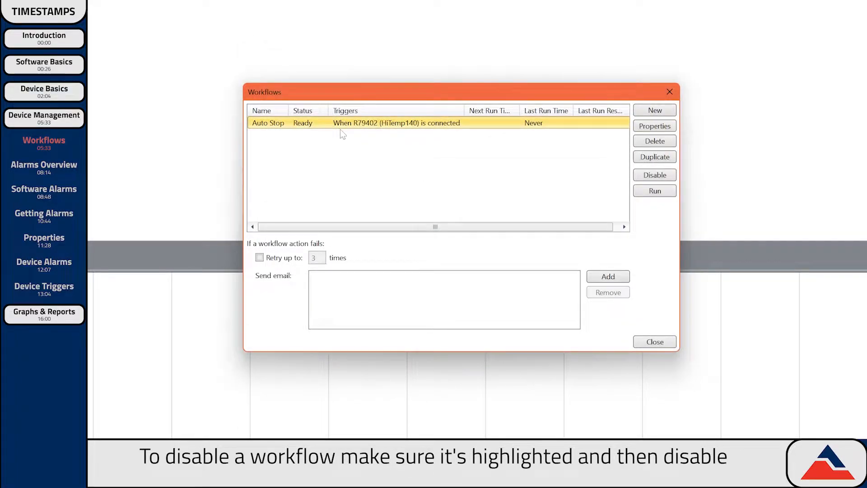
# - Switch Auto Stop's trigger from R79402 to Any device and re-enable the workflow
pyautogui.click(656, 177)
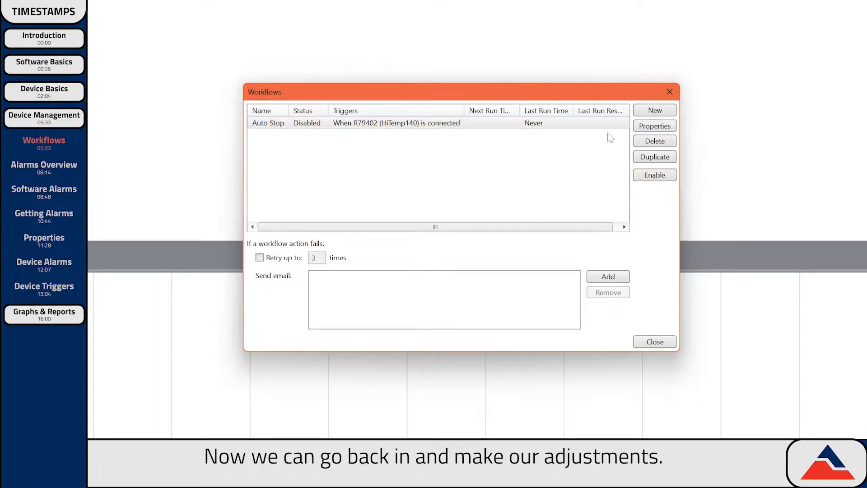
pyautogui.click(654, 126)
pyautogui.click(334, 108)
pyautogui.click(332, 120)
pyautogui.click(603, 383)
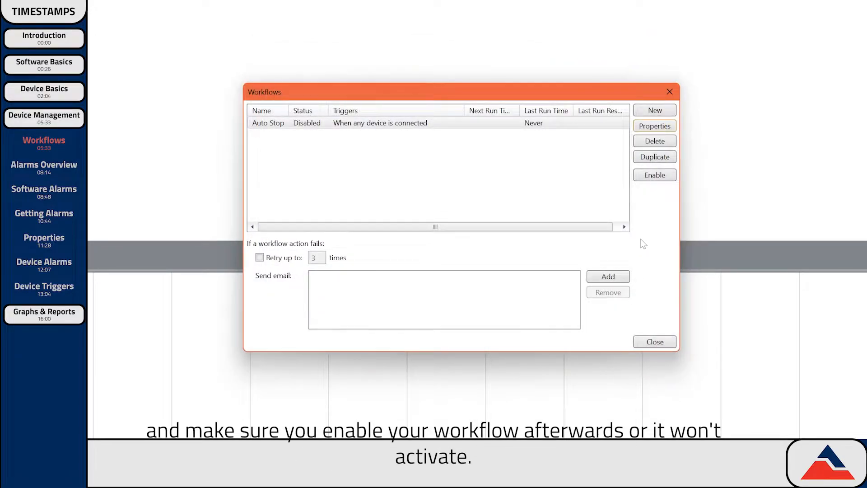
pyautogui.click(648, 181)
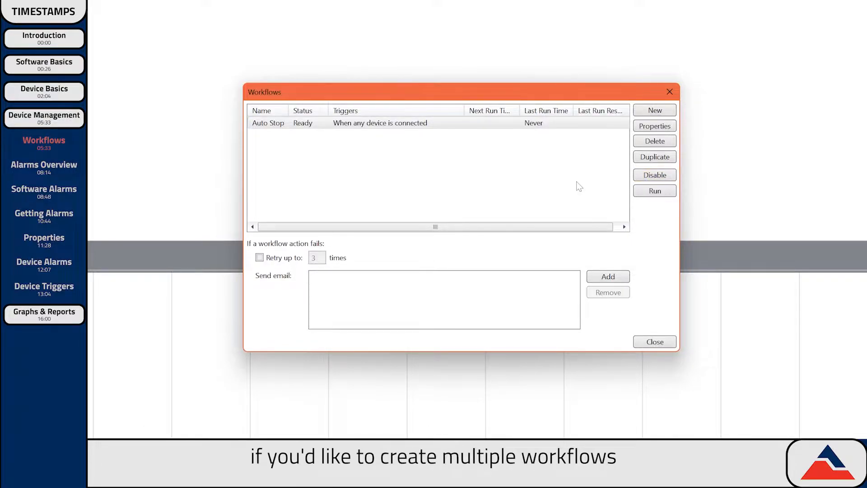
pyautogui.click(381, 125)
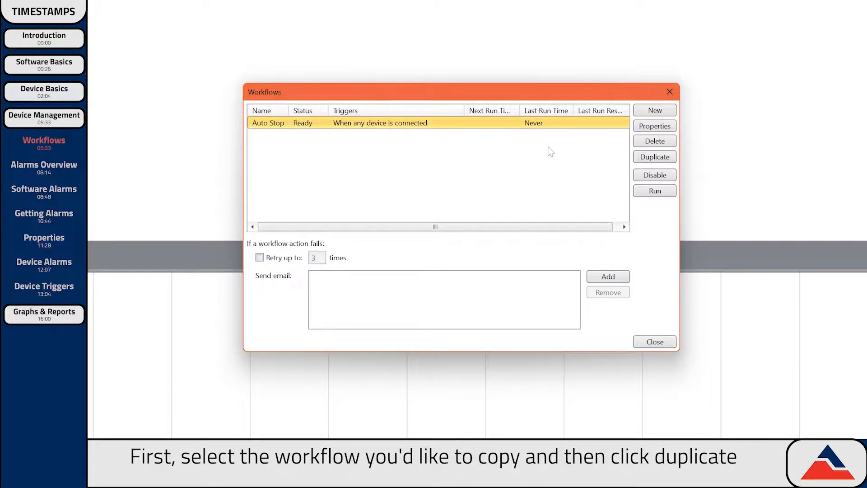
# - Duplicate Auto Stop as 'Auto Download' with its action set to Download data
pyautogui.click(655, 157)
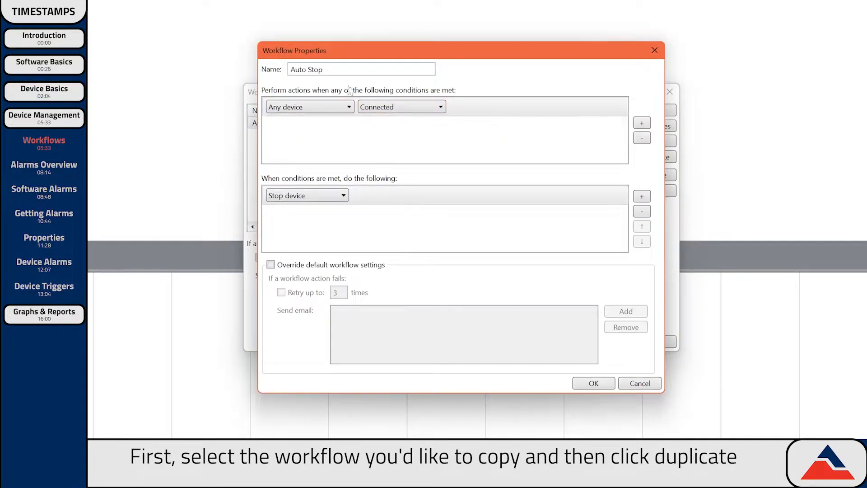
pyautogui.doubleClick(313, 69)
pyautogui.write('Download')
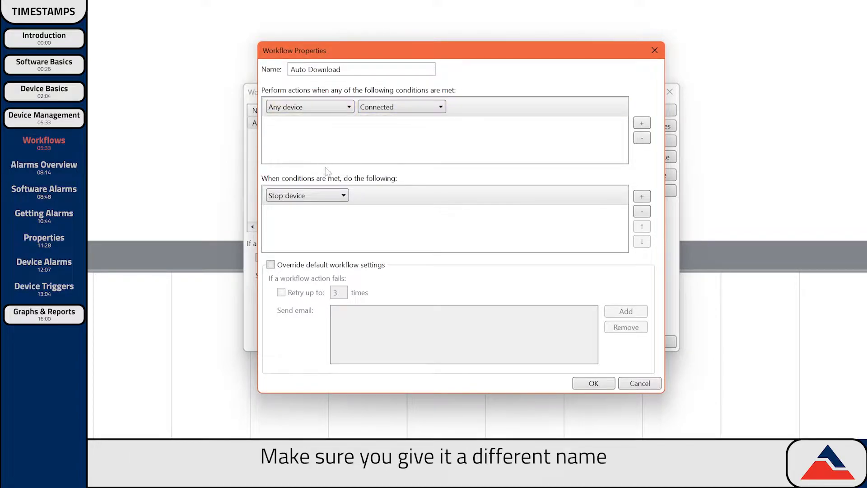
pyautogui.click(316, 195)
pyautogui.click(315, 221)
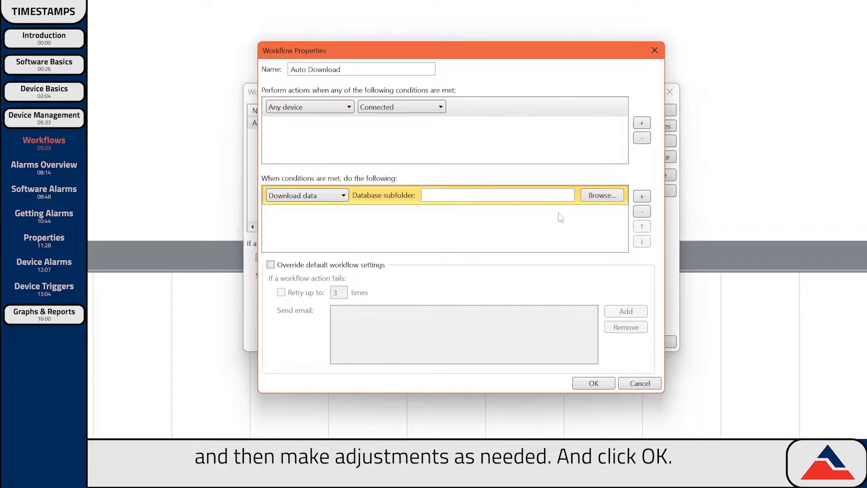
pyautogui.click(593, 382)
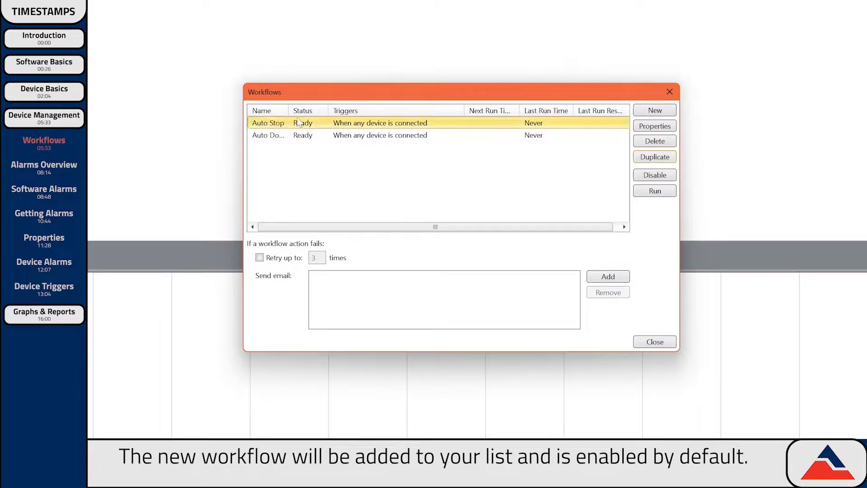
pyautogui.moveTo(288, 109); pyautogui.dragTo(313, 108)
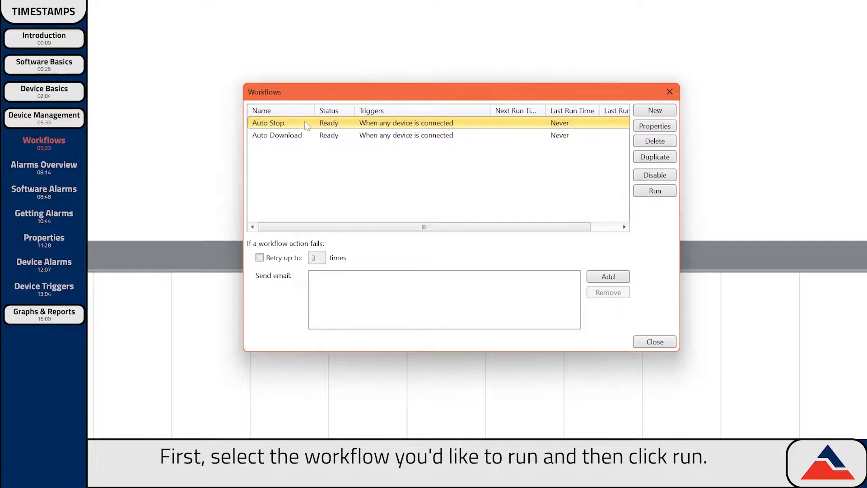
# - Run the Auto Download workflow once, accepting the warning
pyautogui.click(303, 137)
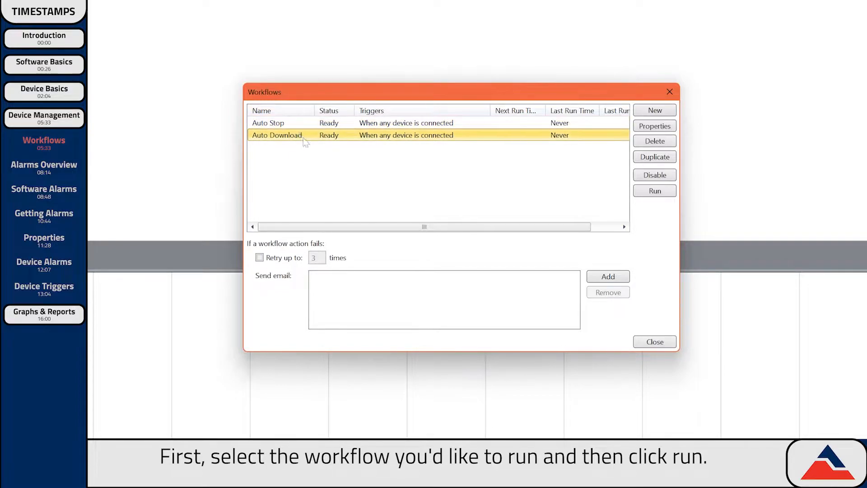
pyautogui.click(652, 193)
pyautogui.click(501, 287)
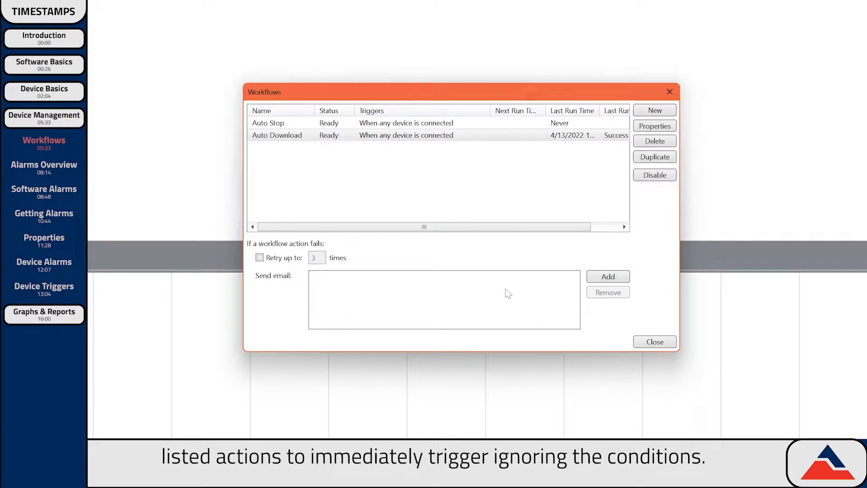
# - Delete the Auto Download workflow, leaving only Auto Stop
pyautogui.click(346, 135)
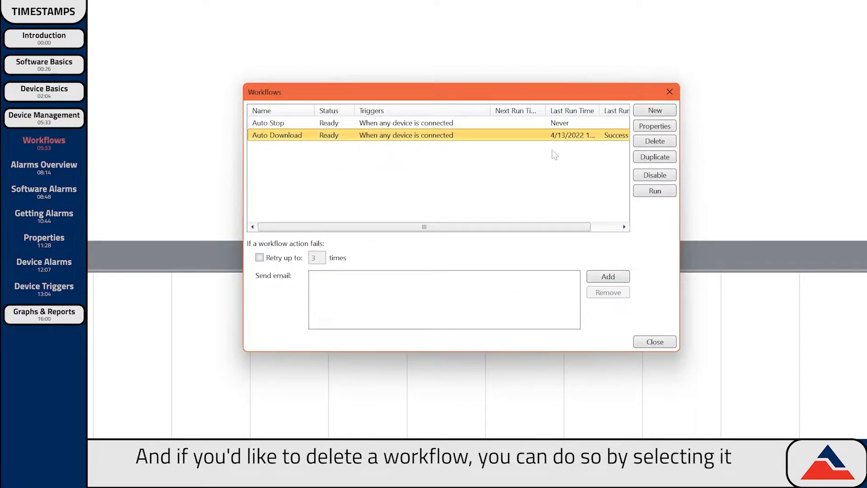
pyautogui.click(649, 141)
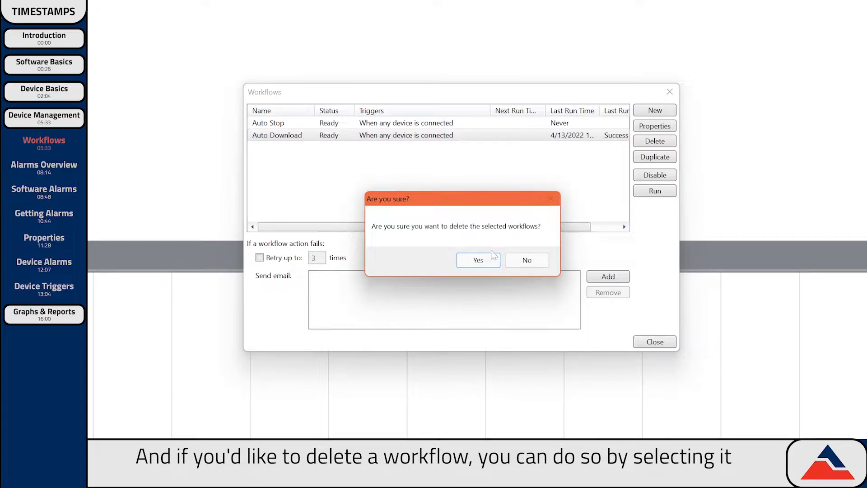
pyautogui.click(470, 258)
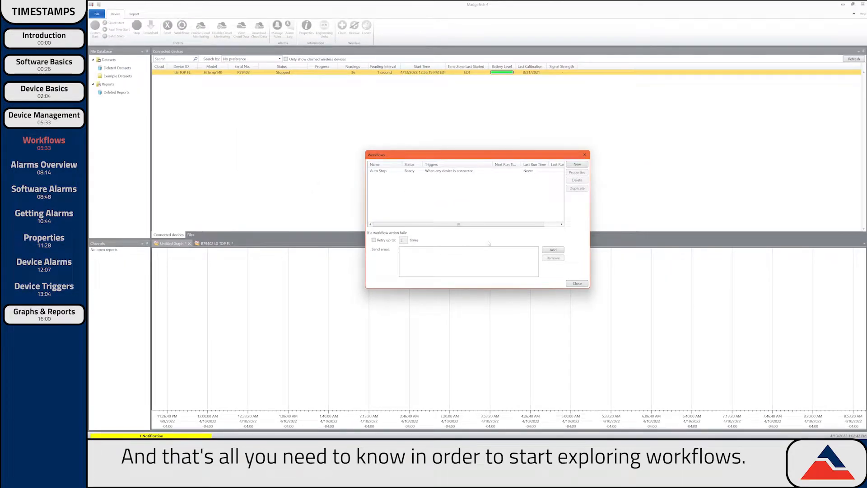
# - Close the Workflows window to return to the device list
pyautogui.click(577, 283)
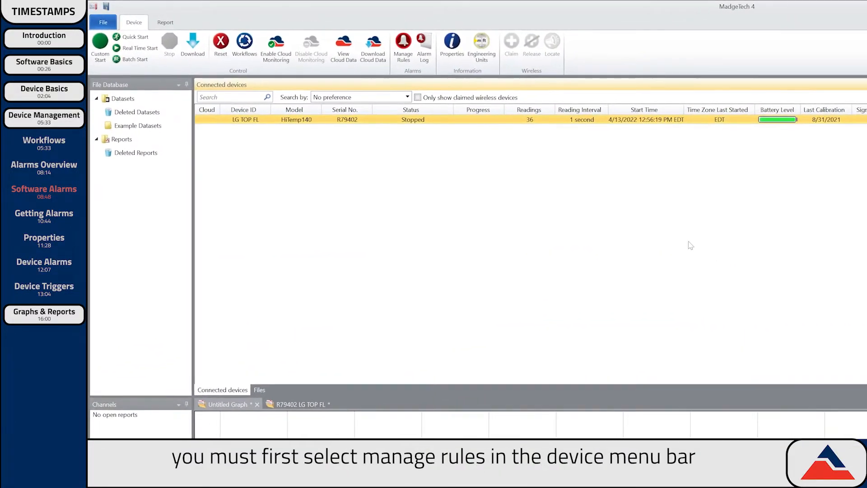
# - Start a new real-time alarm rule 'High Temp Threshold' with threshold 21, counted in readings
pyautogui.click(398, 59)
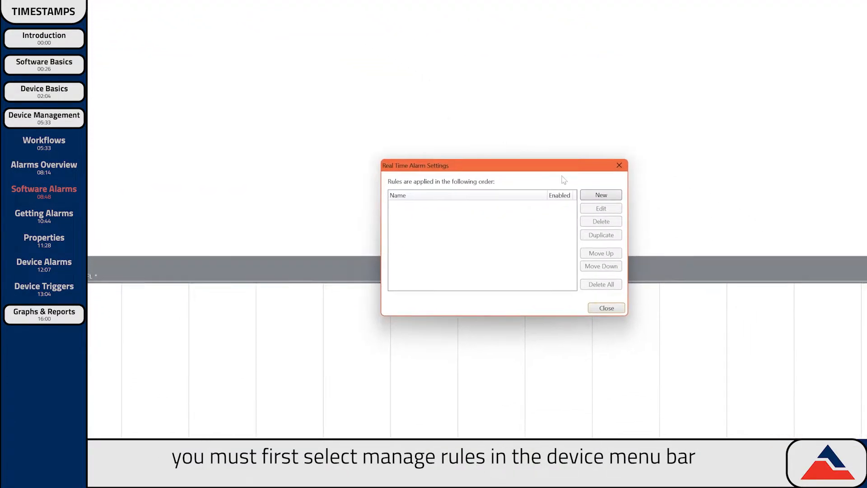
pyautogui.click(558, 172)
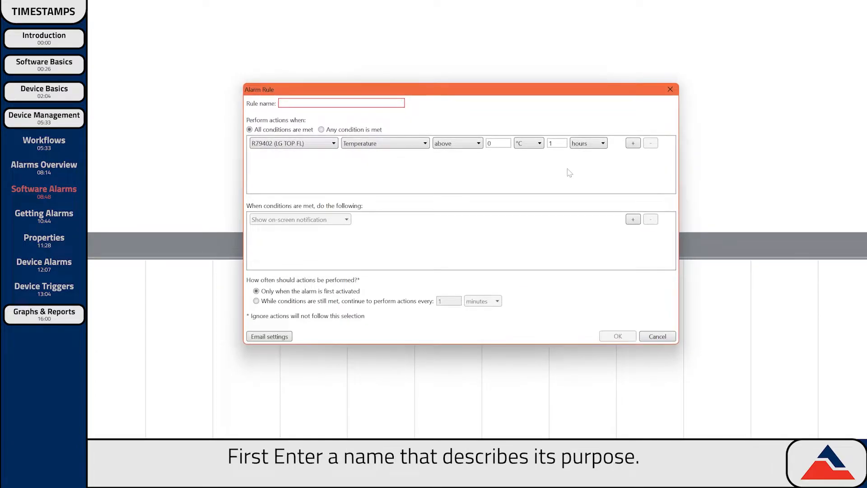
pyautogui.write('Hi')
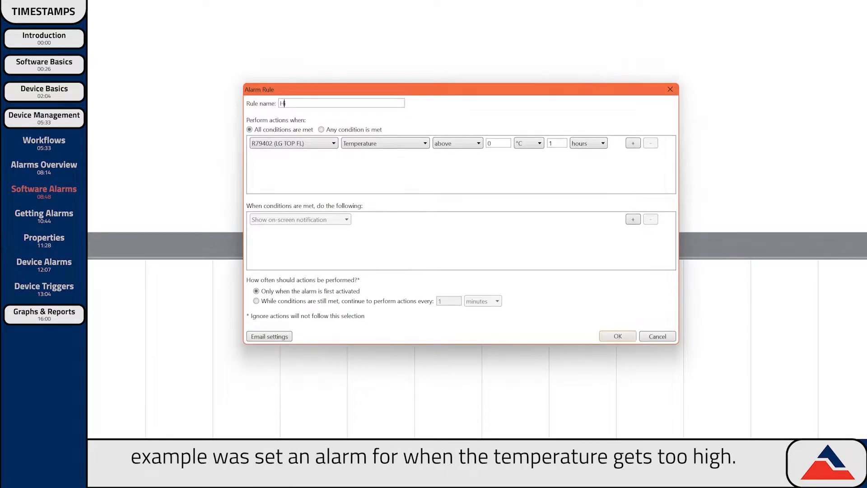
pyautogui.write('gh Temp Threshold')
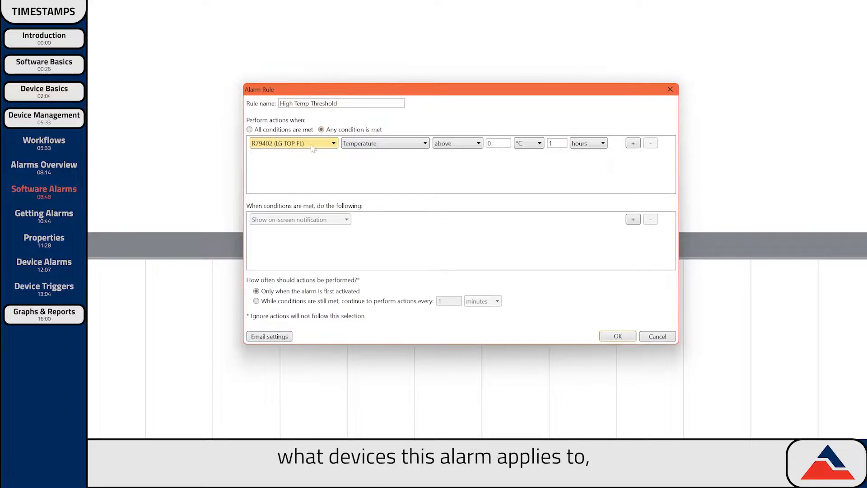
pyautogui.press('Tab')
pyautogui.press('Tab')
pyautogui.press('Tab')
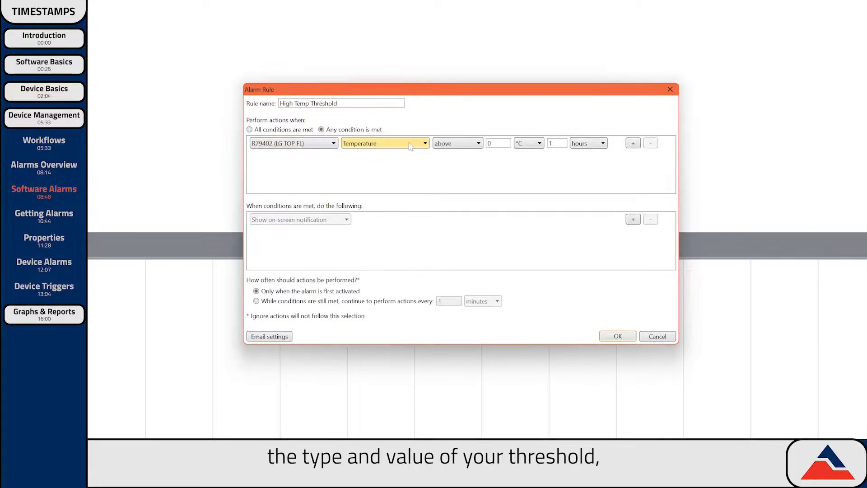
pyautogui.write('21.1')
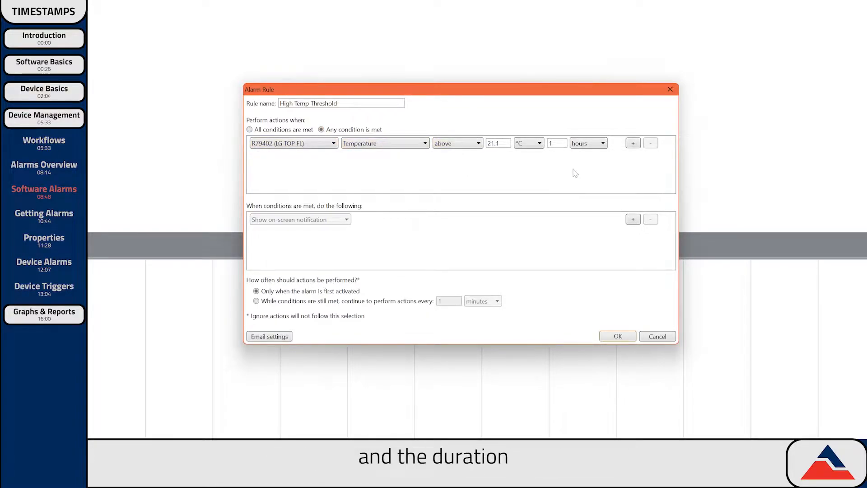
pyautogui.click(596, 144)
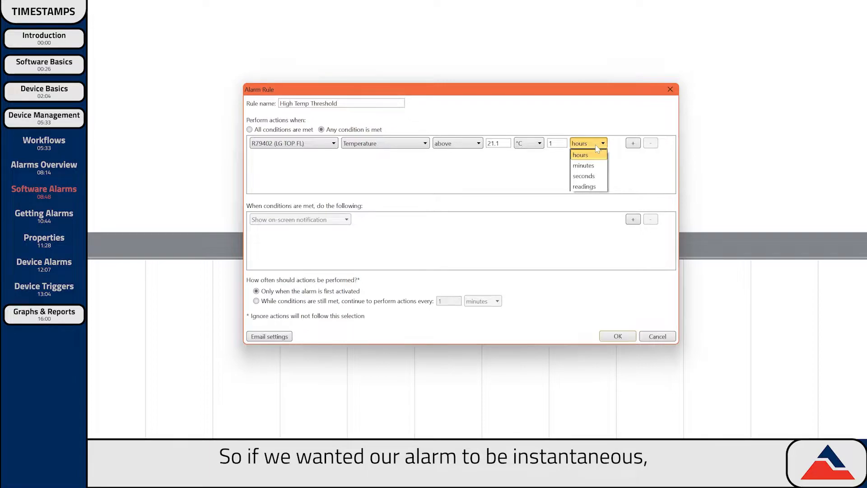
pyautogui.click(592, 186)
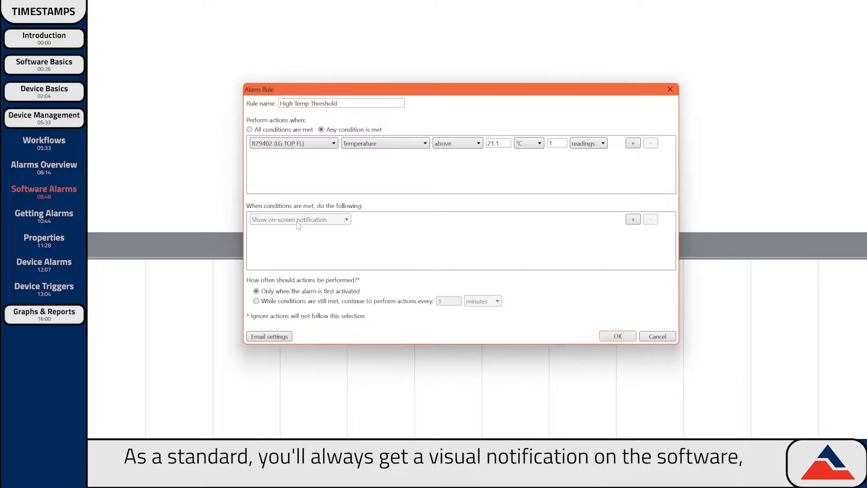
# - Add a second alarm action of type 'Send email or text'
pyautogui.click(633, 219)
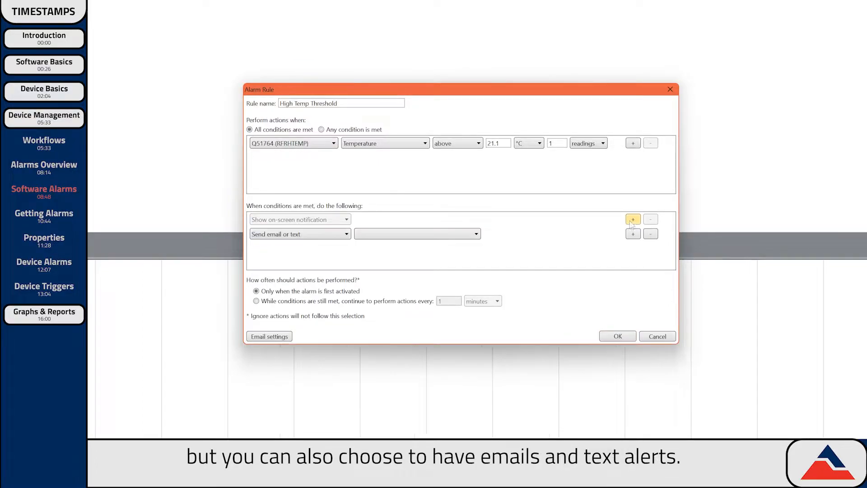
pyautogui.click(332, 235)
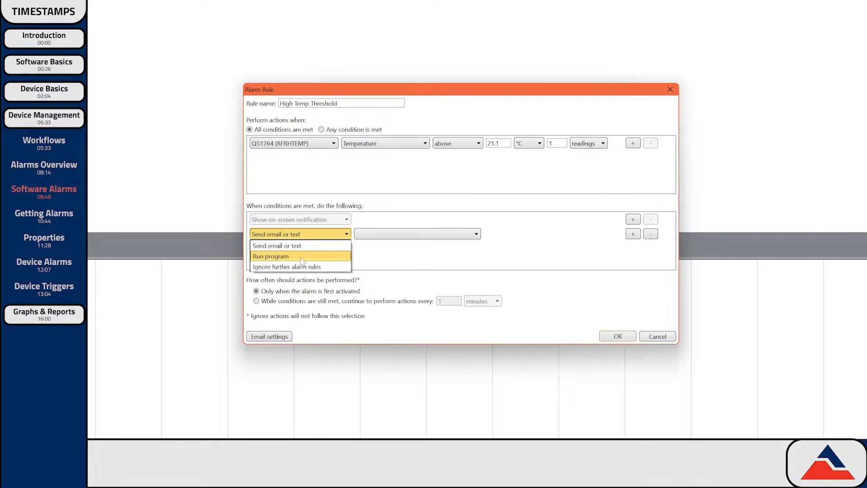
pyautogui.click(311, 248)
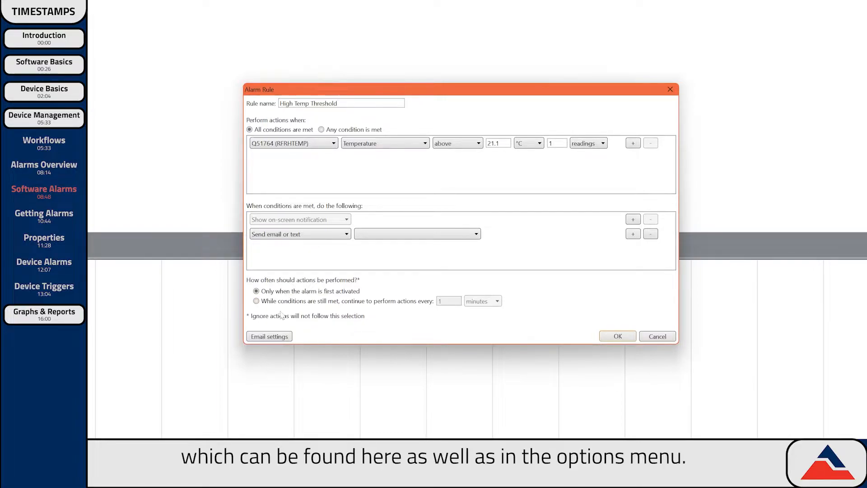
# - Add a new contact with name, e-mail and phone number as the alert recipient
pyautogui.click(270, 337)
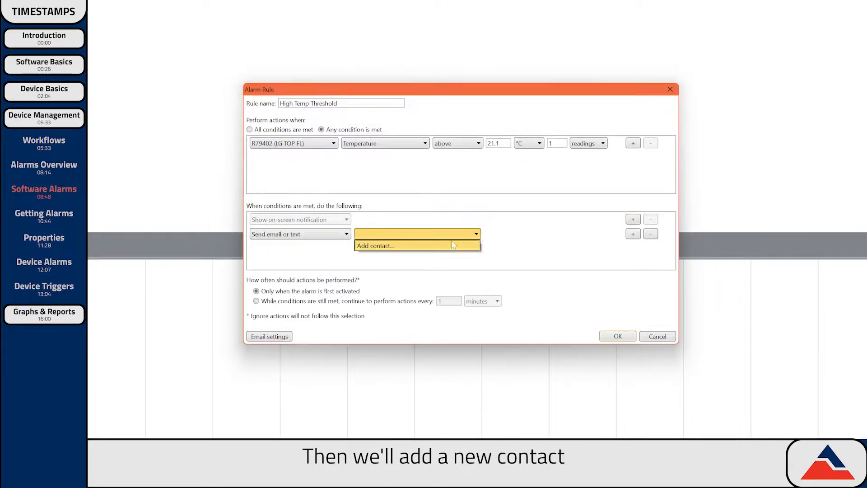
pyautogui.click(440, 244)
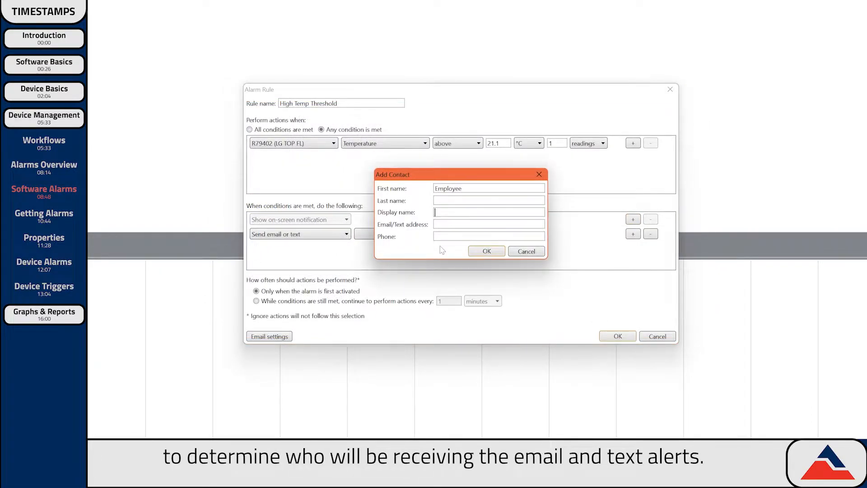
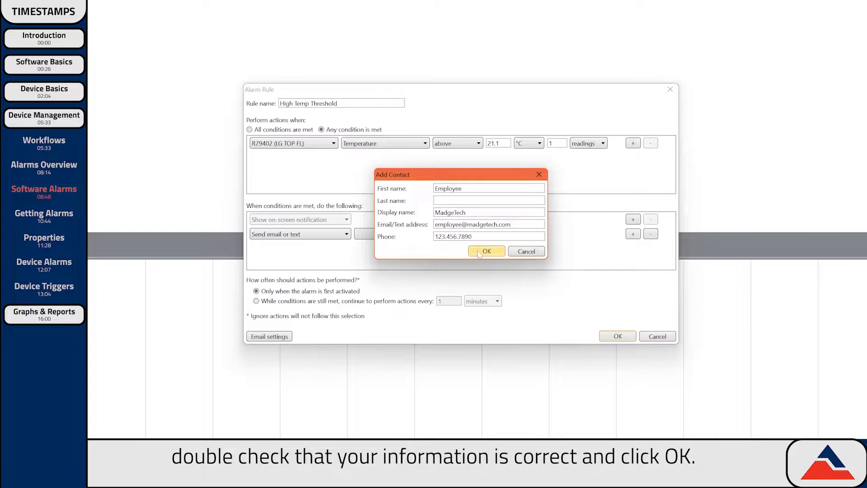
pyautogui.click(480, 253)
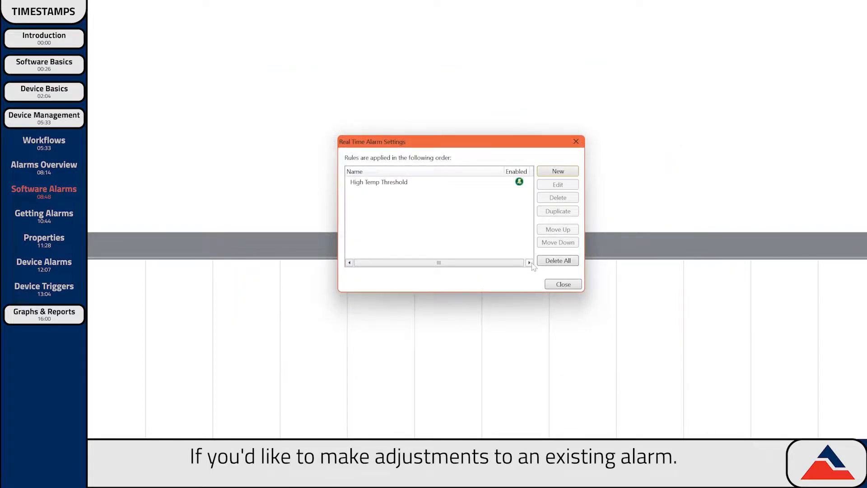
# - Edit the High Temp Threshold rule and save the changes
pyautogui.click(377, 182)
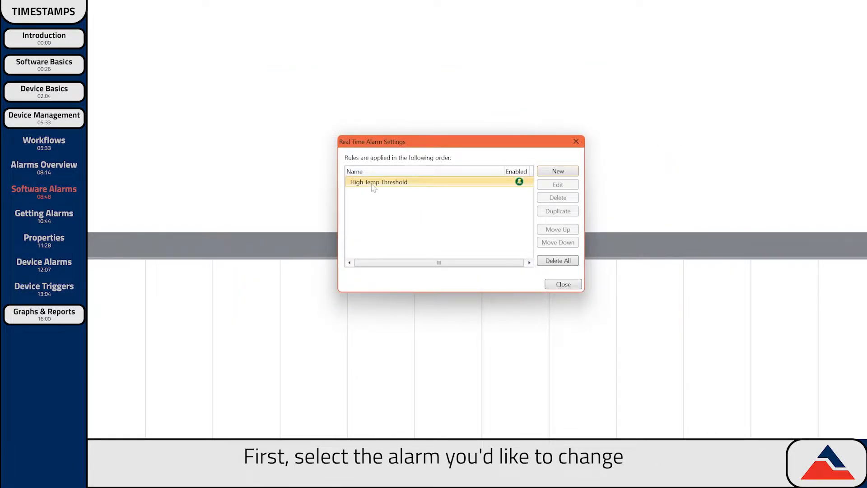
pyautogui.click(560, 186)
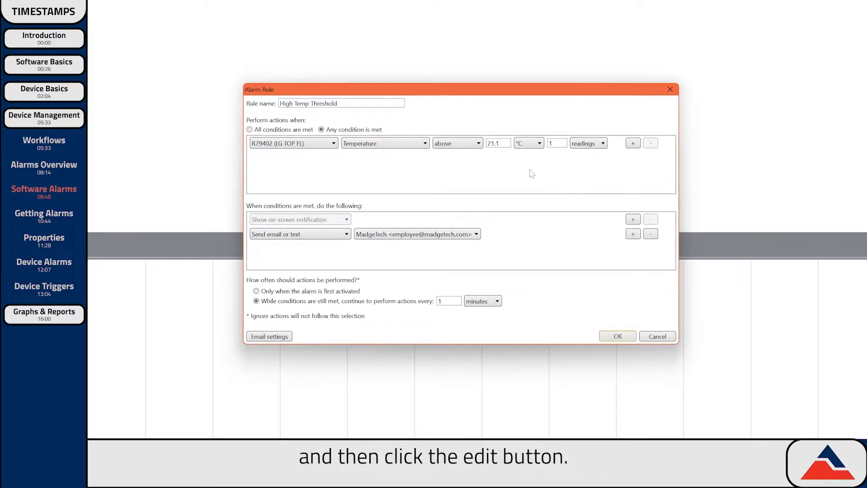
pyautogui.click(617, 337)
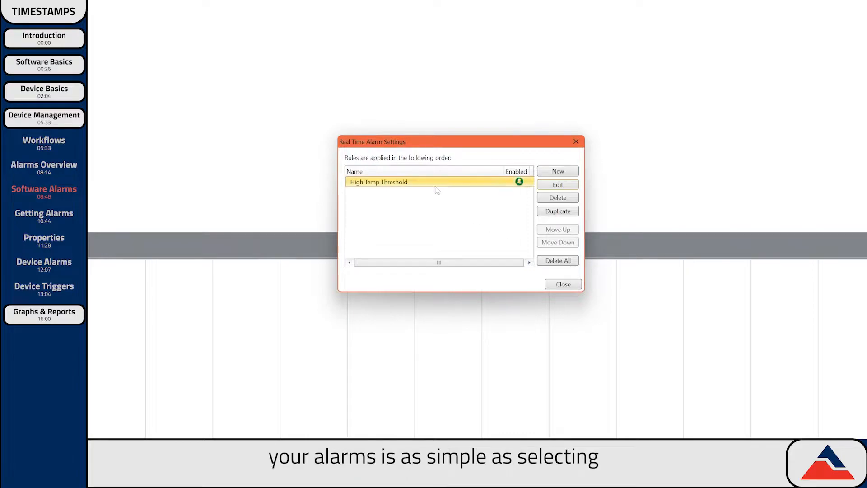
# - Toggle the rule's Enabled state, then delete High Temp Threshold
pyautogui.click(520, 182)
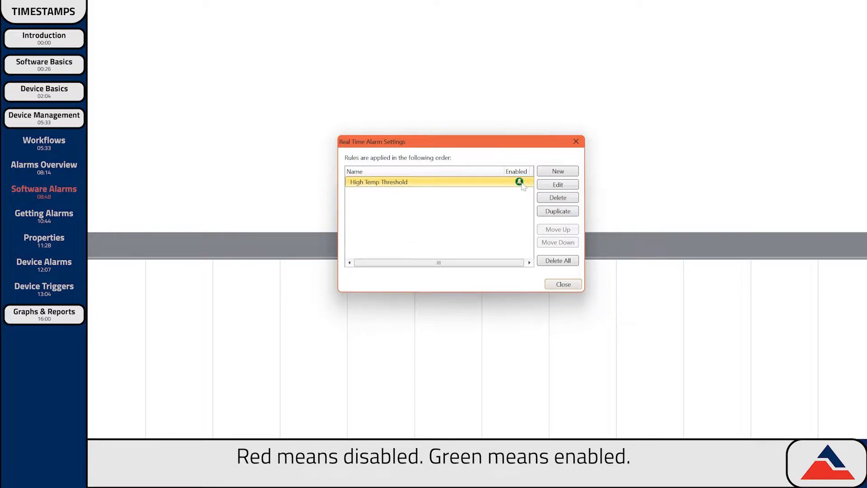
pyautogui.click(558, 199)
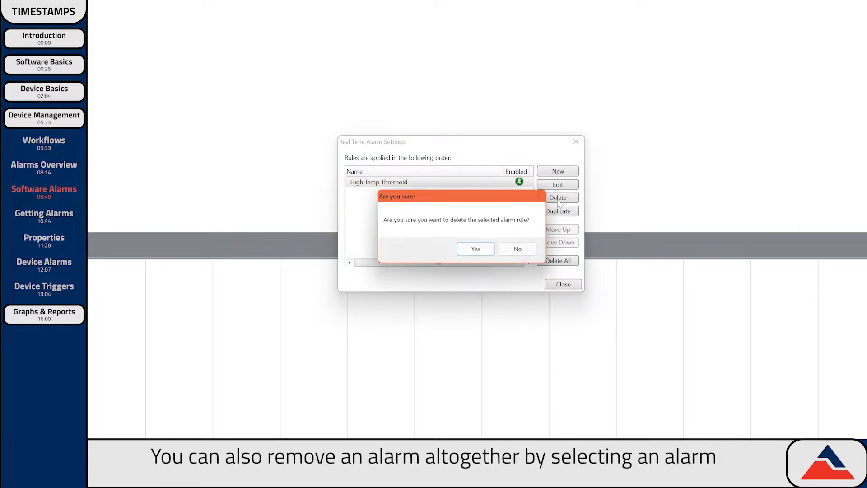
pyautogui.click(476, 249)
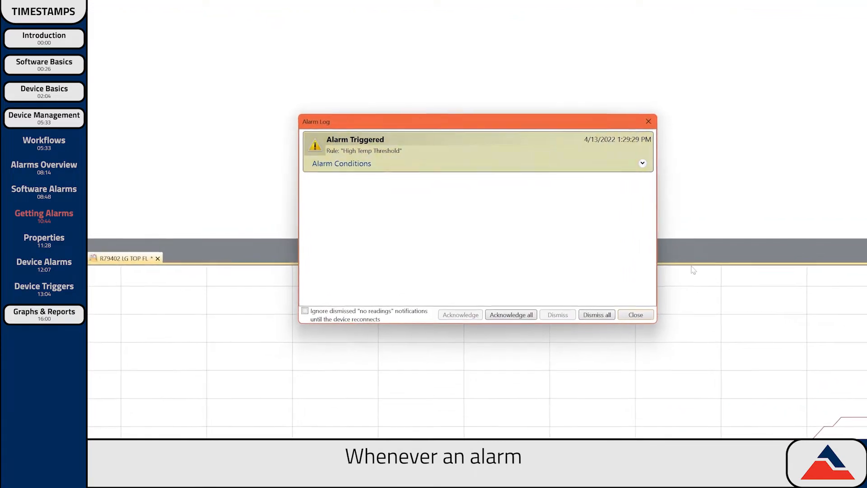
# - Acknowledge the alarm with action 'Device was moved' and comment 'Device was moved and fluctuated temperature'
pyautogui.click(578, 185)
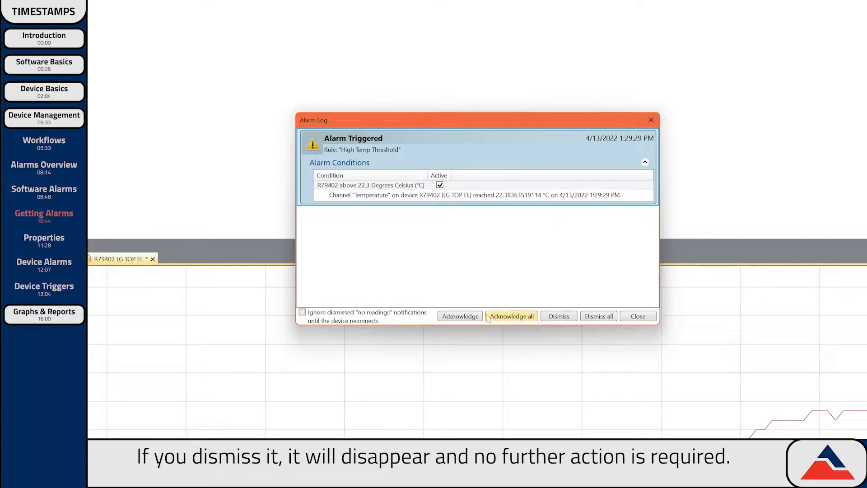
pyautogui.click(460, 316)
pyautogui.write('De')
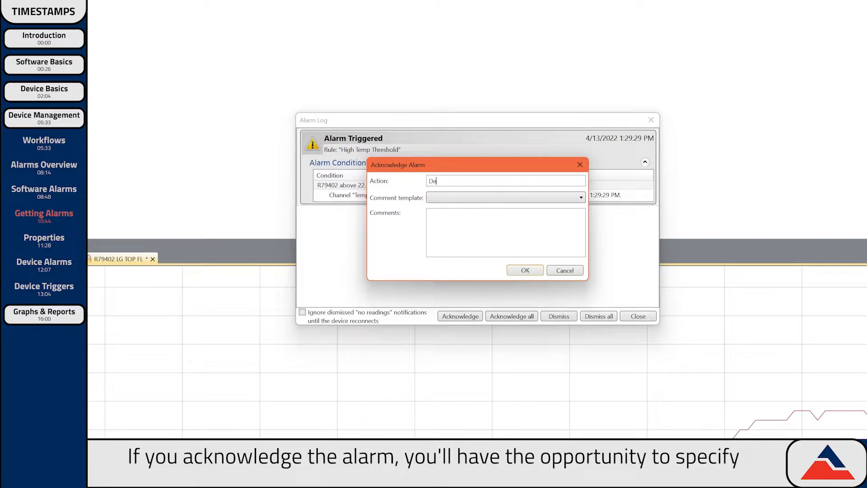
pyautogui.write('vice was moved')
pyautogui.click(430, 214)
pyautogui.write('Device was moved and fluctuated temperature.')
pyautogui.click(526, 271)
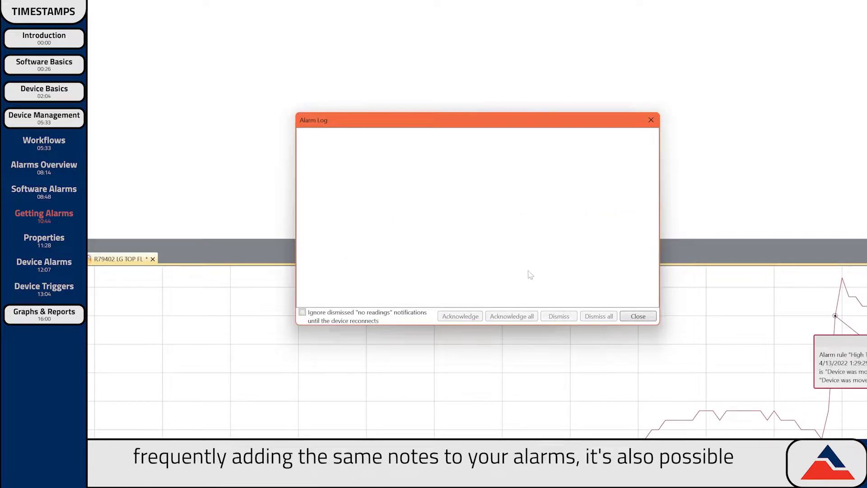
pyautogui.click(639, 316)
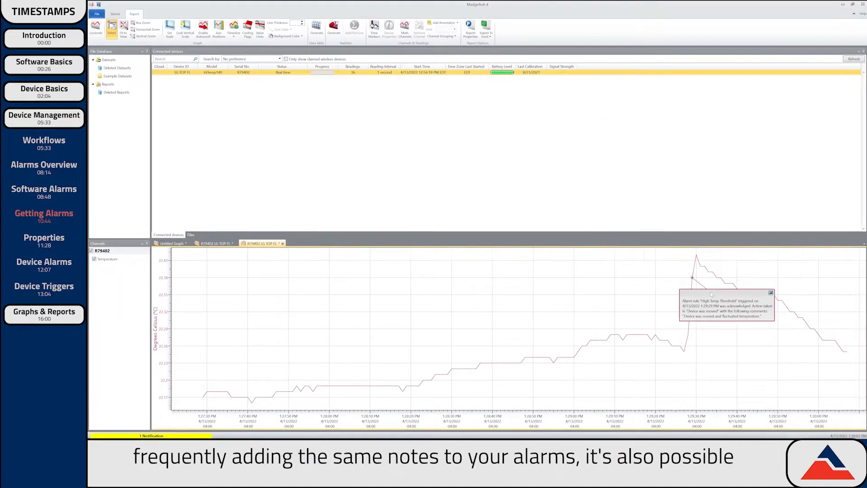
# - Create the alarm comment template 'Device was Moved' describing the move causing a temperature fluctuation
pyautogui.moveTo(711, 294); pyautogui.dragTo(613, 282)
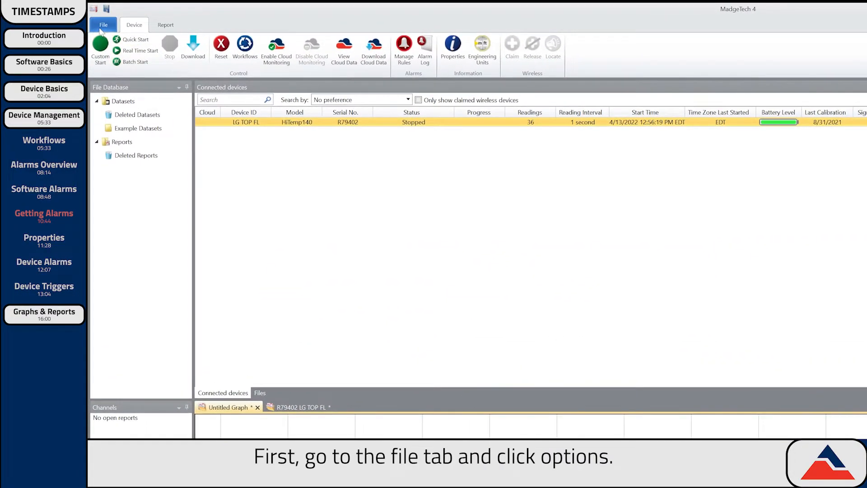
pyautogui.click(102, 27)
pyautogui.click(254, 221)
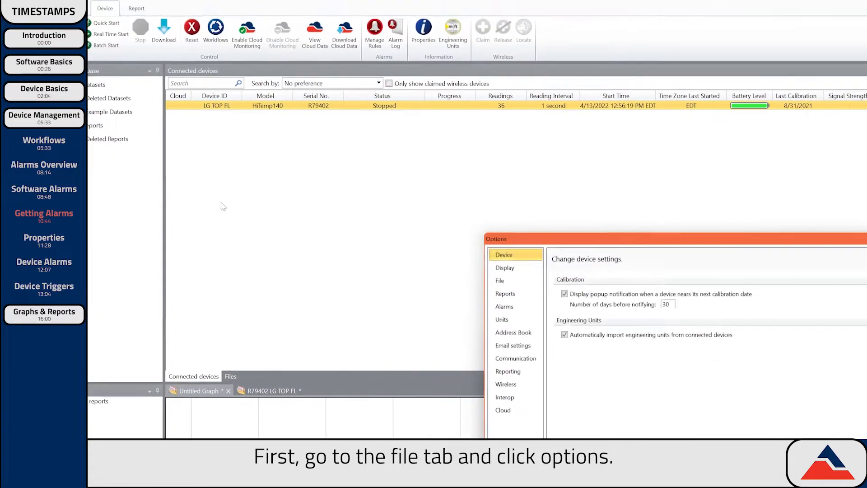
pyautogui.click(510, 308)
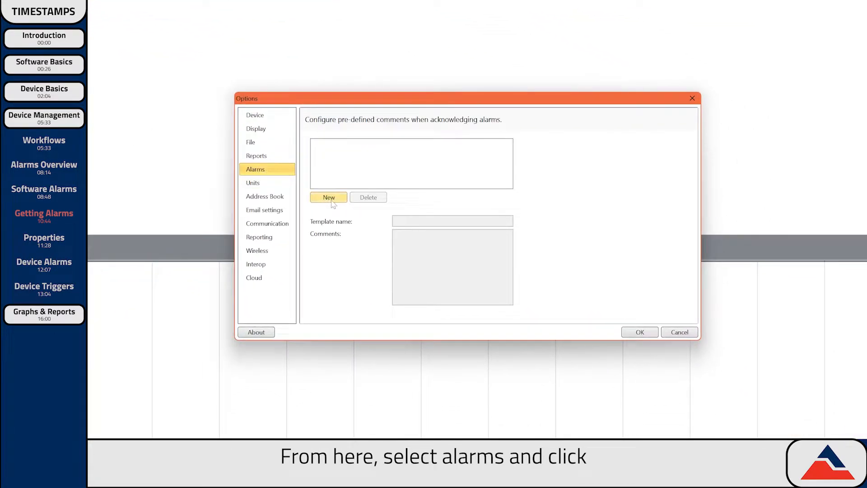
pyautogui.click(332, 202)
pyautogui.tripleClick(406, 221)
pyautogui.write('Device was Moved')
pyautogui.press('Tab')
pyautogui.write('Device was moved causing a fluctuation in temperatur')
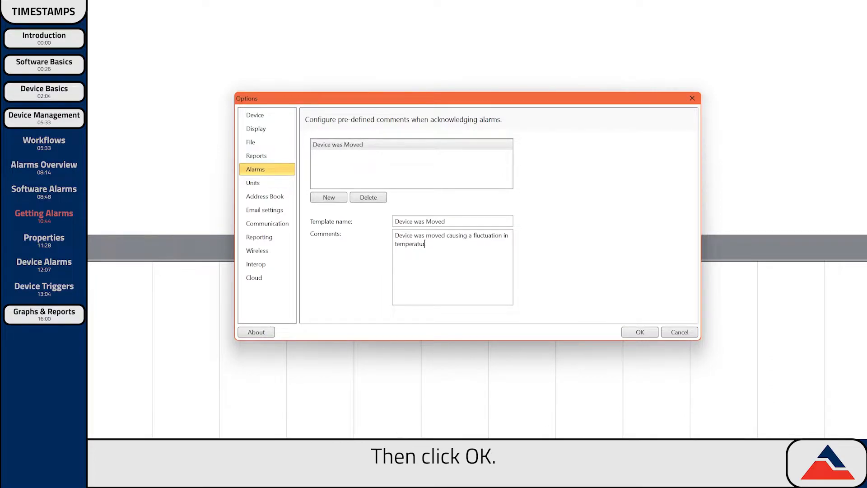
pyautogui.click(640, 332)
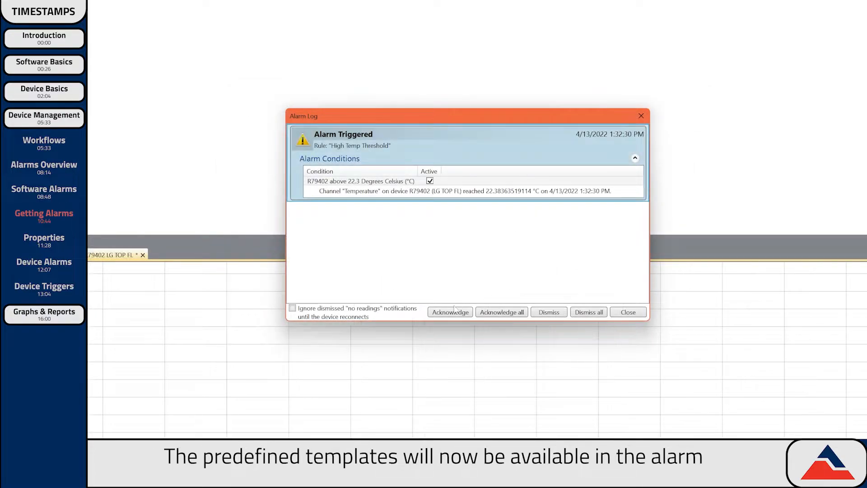
# - Acknowledge the new alarm using the Device was Moved template and close the Alarm Log
pyautogui.click(451, 311)
pyautogui.click(519, 194)
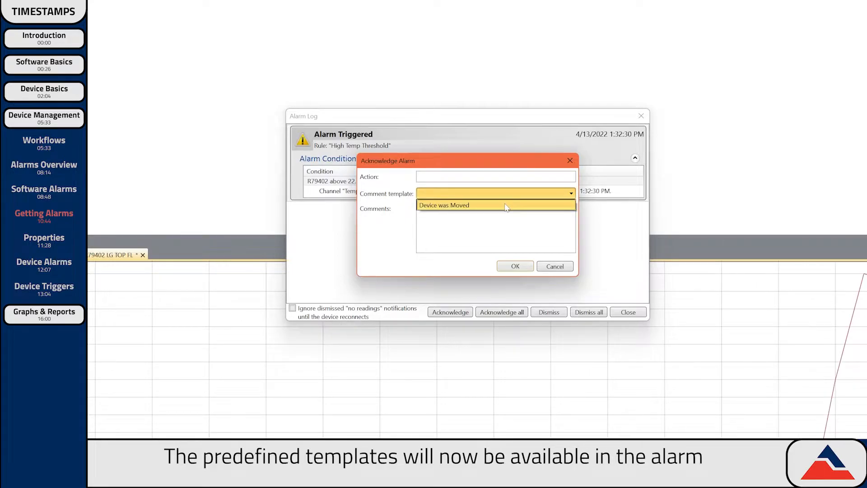
pyautogui.click(501, 202)
pyautogui.click(520, 268)
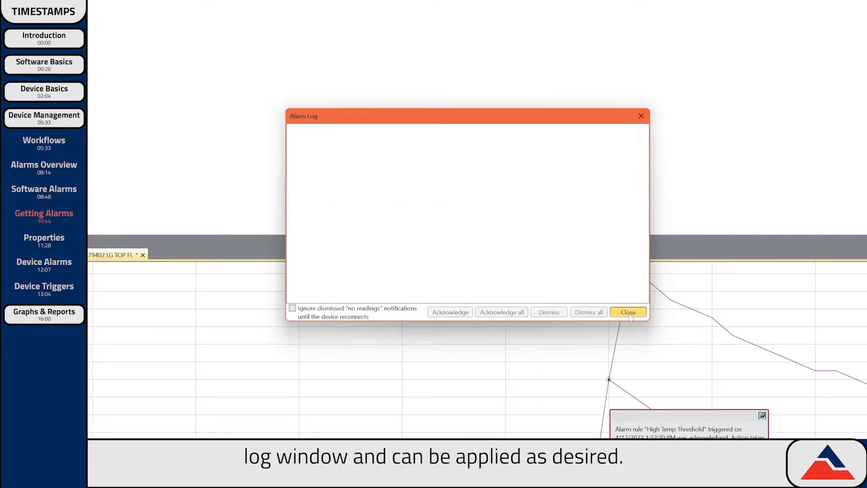
pyautogui.click(628, 312)
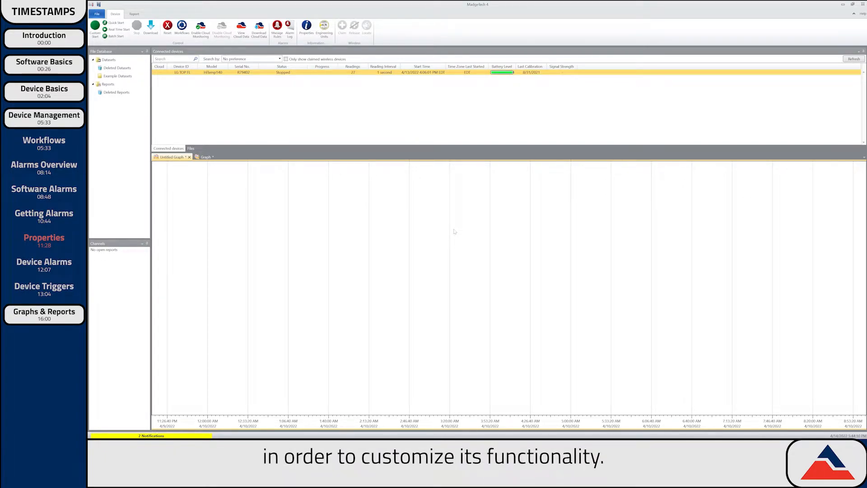
# - Open the device properties of the LG TOP FL logger
pyautogui.click(211, 73)
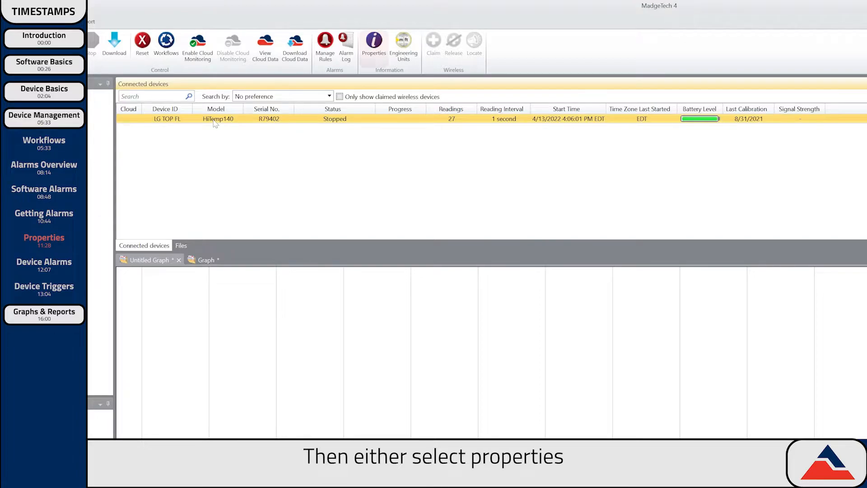
pyautogui.rightClick(214, 121)
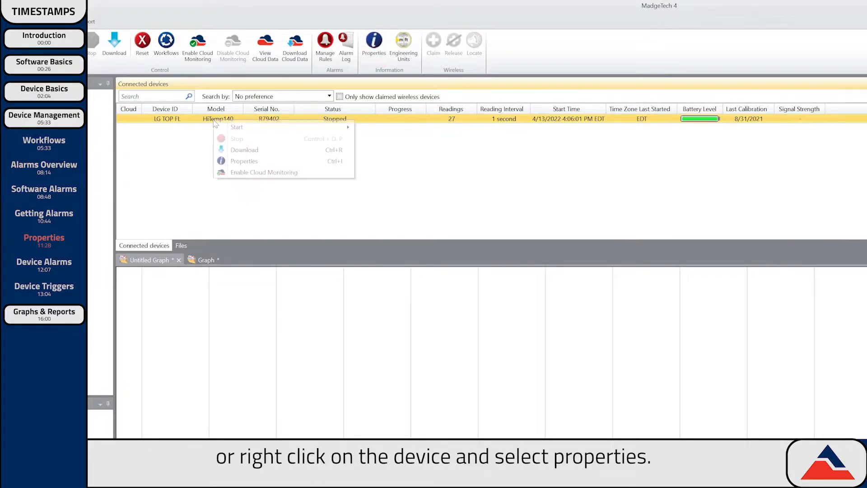
pyautogui.click(246, 161)
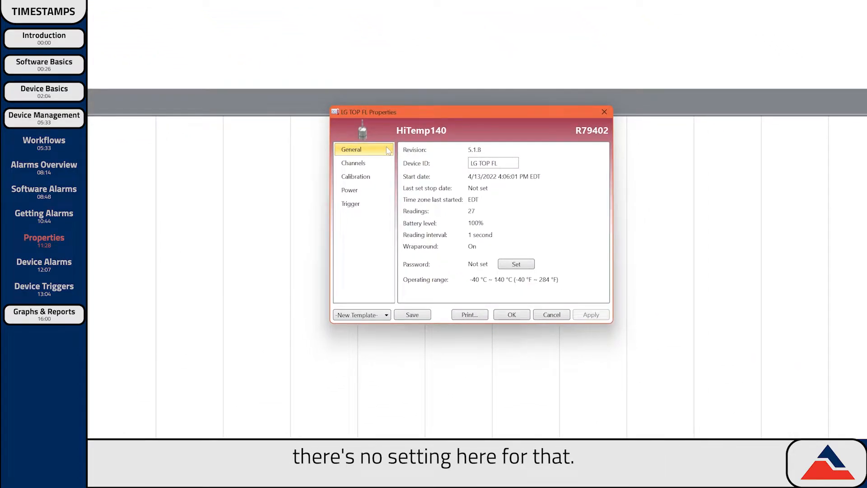
# - Review the Channels, Calibration, Power, Trigger and General pages, then close the properties
pyautogui.click(382, 164)
pyautogui.click(382, 177)
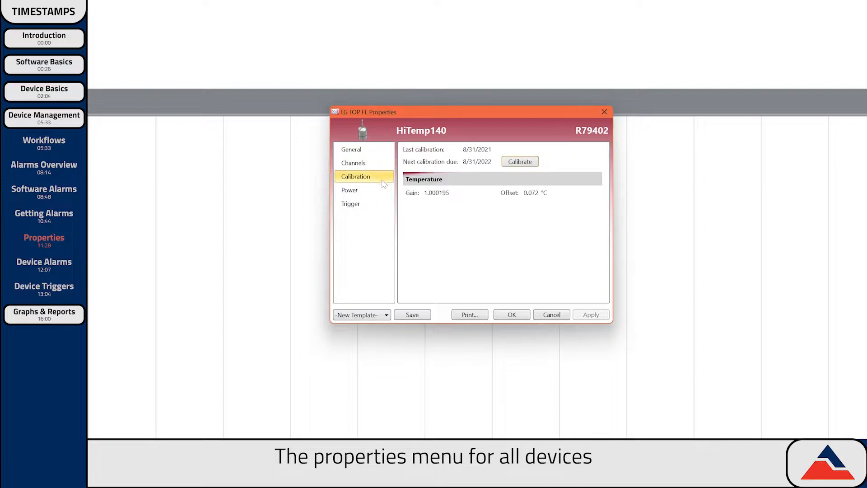
pyautogui.click(382, 190)
pyautogui.click(382, 204)
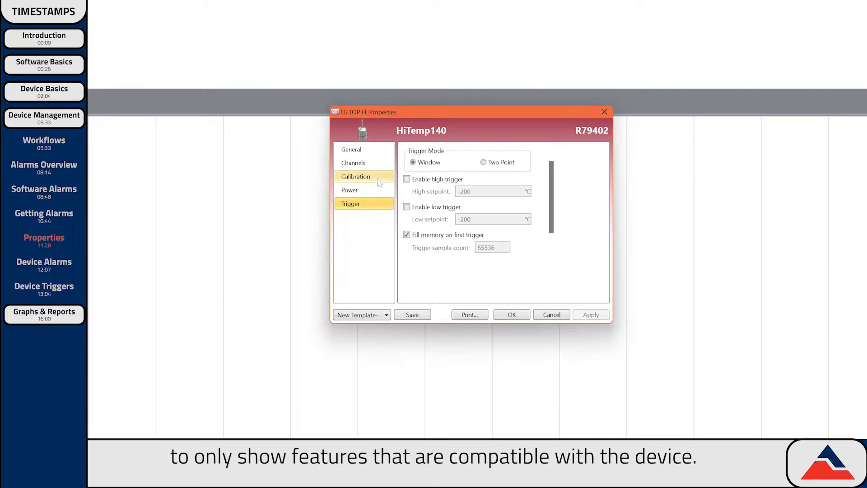
pyautogui.click(379, 151)
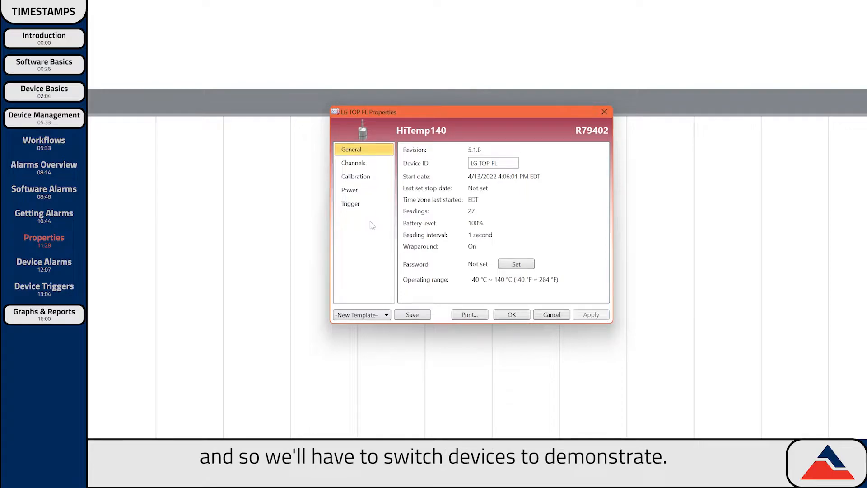
pyautogui.click(513, 316)
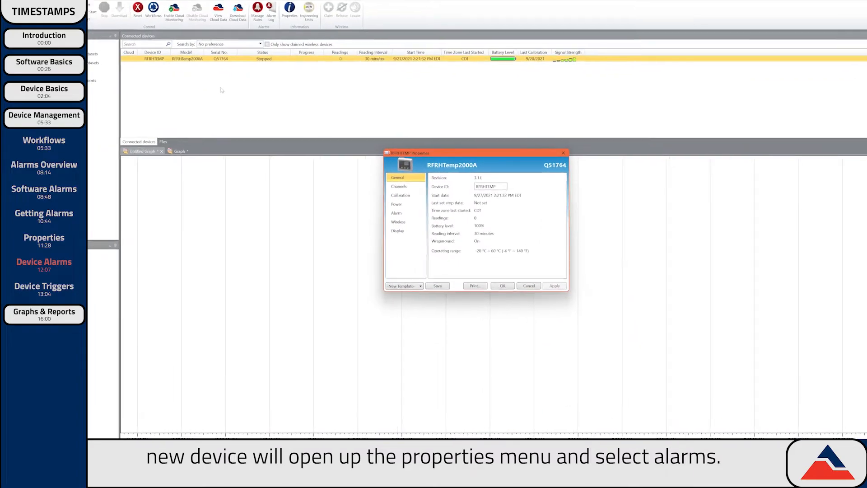
# - Set a 21.1 °C high temperature alarm with a 5-second cumulative delay and apply it to the RFRHTEMP2000A
pyautogui.click(414, 213)
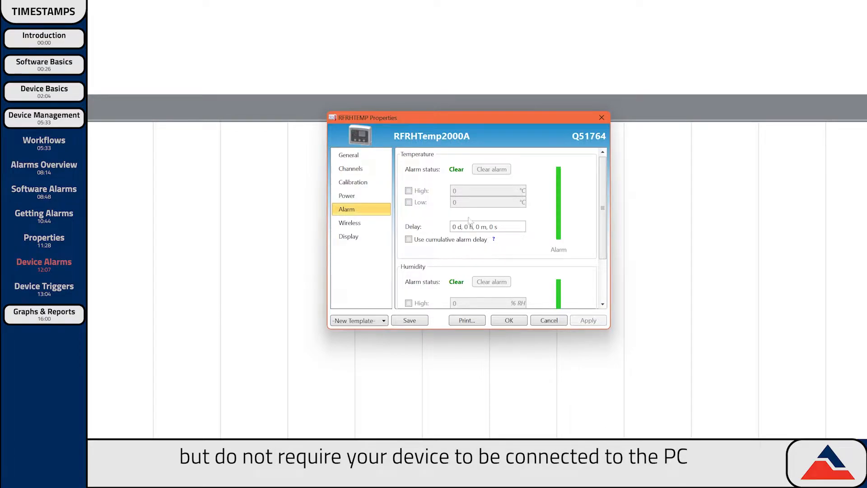
pyautogui.moveTo(602, 226)
pyautogui.mouseDown()
pyautogui.moveTo(607, 270)
pyautogui.moveTo(607, 230)
pyautogui.mouseUp()
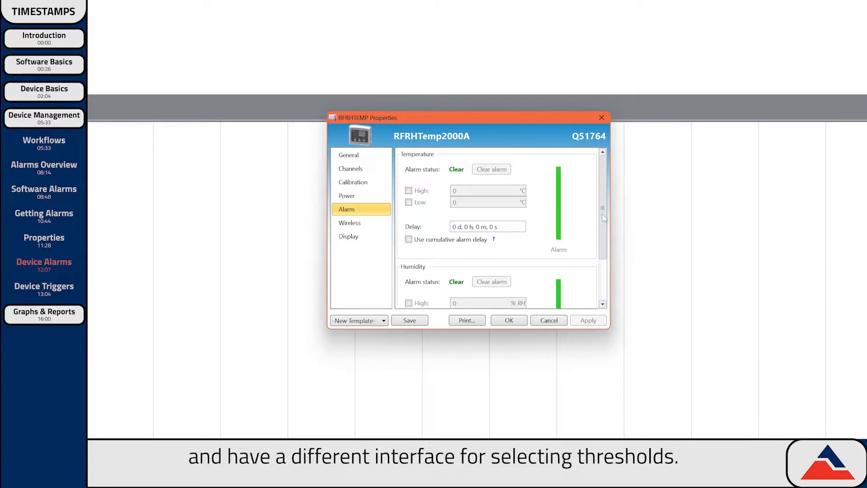
pyautogui.click(409, 191)
pyautogui.press('Tab')
pyautogui.write('21.1')
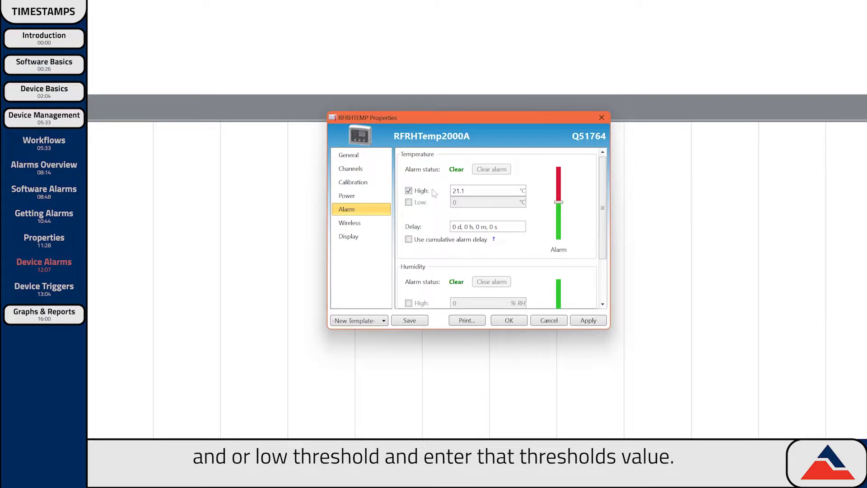
pyautogui.click(490, 226)
pyautogui.write('5')
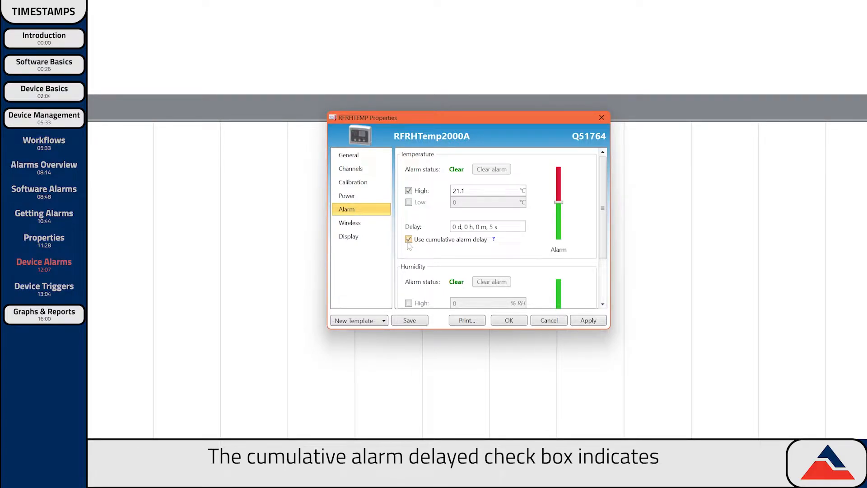
pyautogui.moveTo(495, 241)
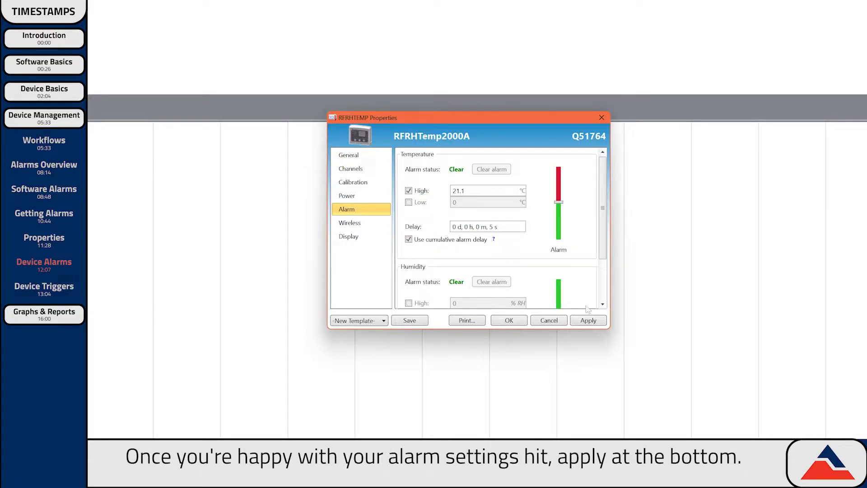
pyautogui.click(589, 321)
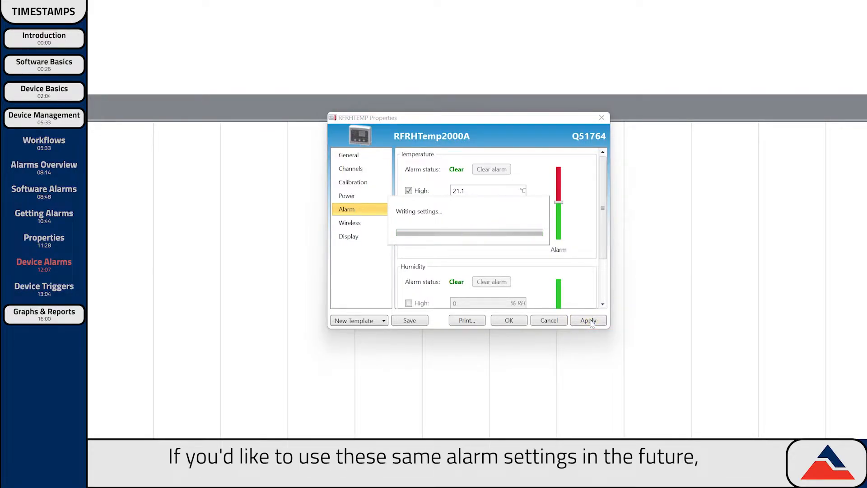
# - Save the alarm settings as the template 'High Temp Threshold'
pyautogui.click(411, 321)
pyautogui.write('High Temp Threshold')
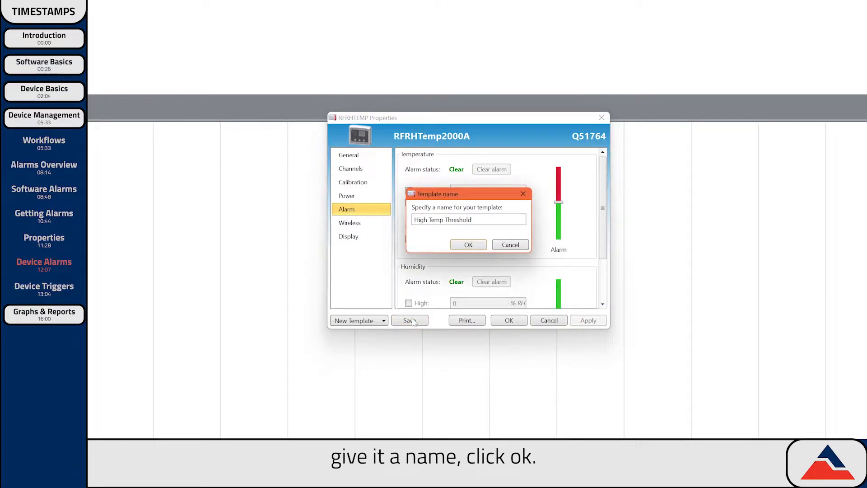
pyautogui.click(467, 245)
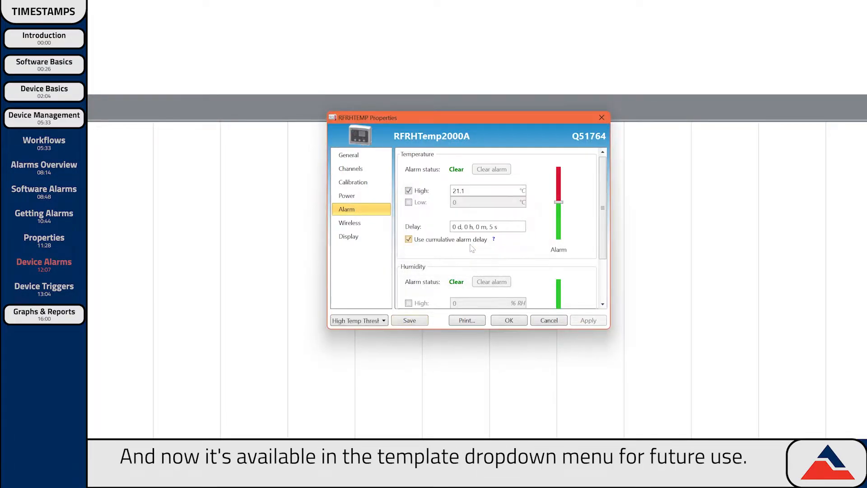
# - Check the saved templates list, then close the device properties with OK
pyautogui.click(383, 321)
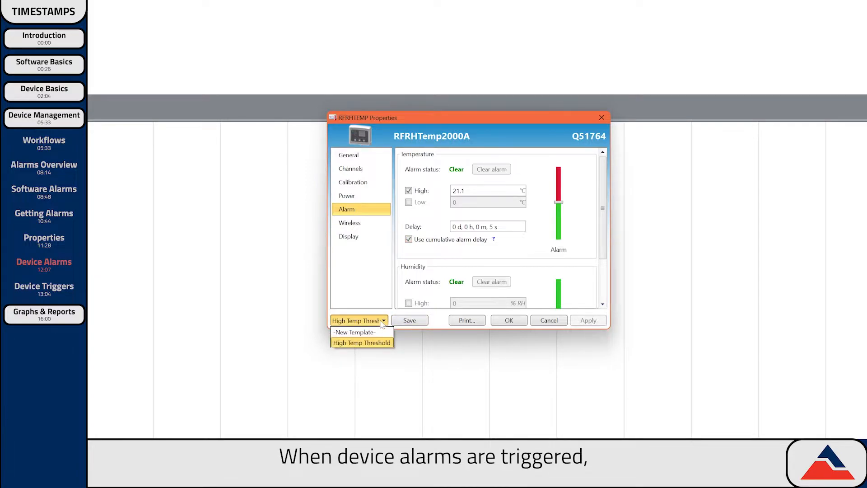
pyautogui.click(382, 322)
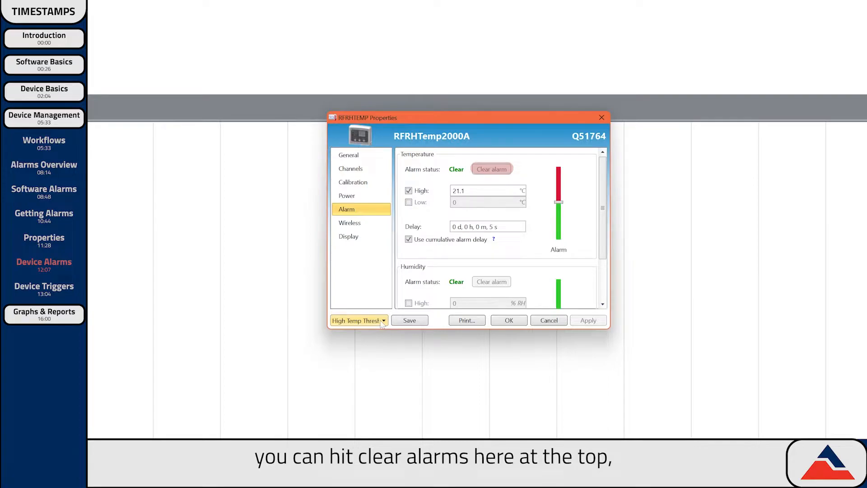
pyautogui.click(518, 323)
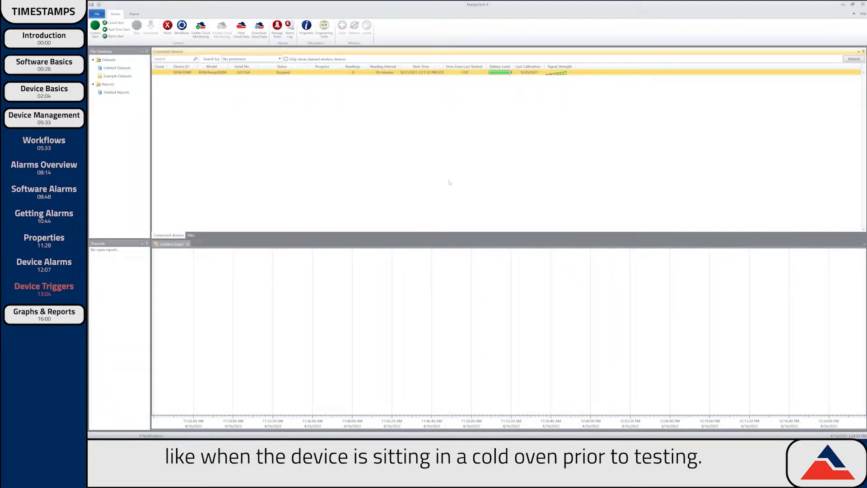
# - Open the HiTemp140's Properties on the Trigger page and try the Two Point mode
pyautogui.rightClick(195, 76)
pyautogui.click(213, 99)
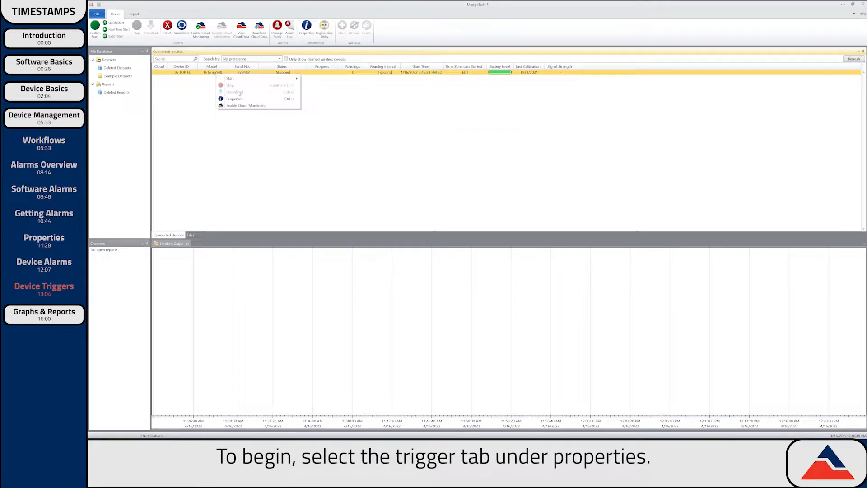
pyautogui.click(234, 99)
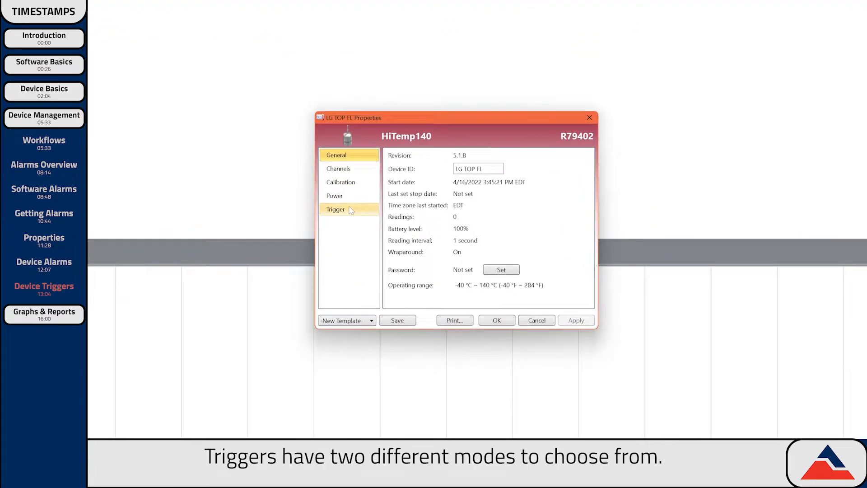
pyautogui.click(351, 210)
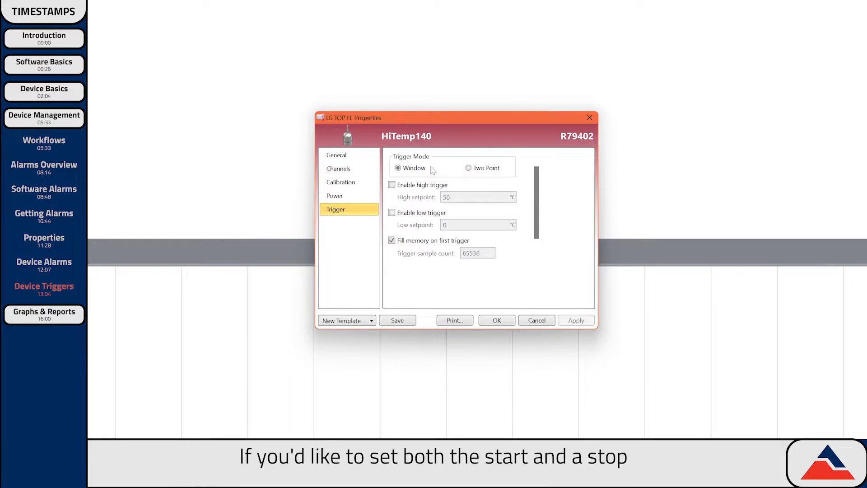
pyautogui.click(466, 168)
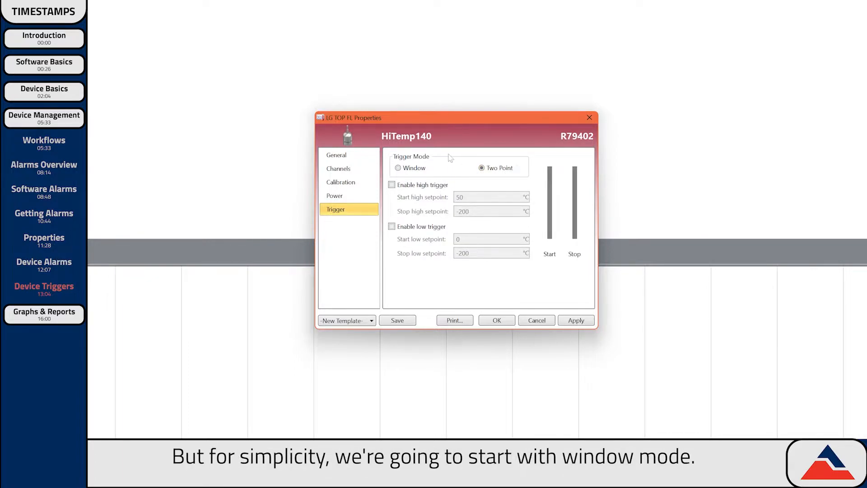
# - Return to Window trigger mode and enable the high (50 °C) and low triggers
pyautogui.click(398, 168)
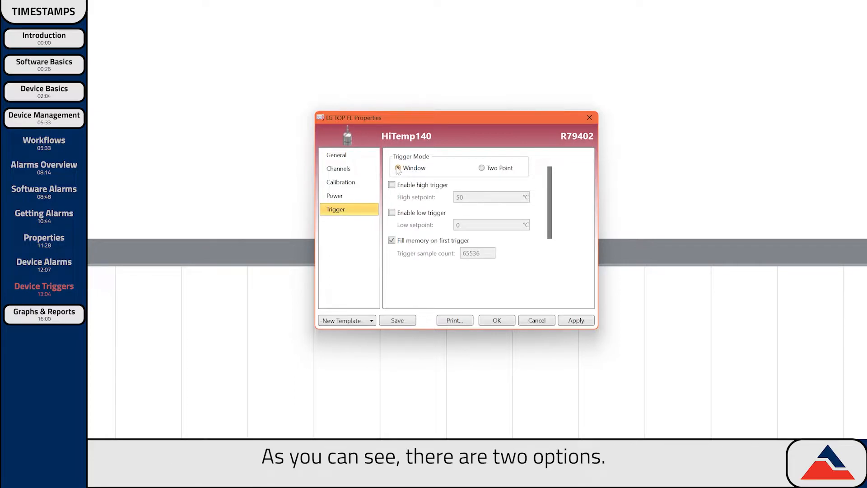
pyautogui.click(419, 186)
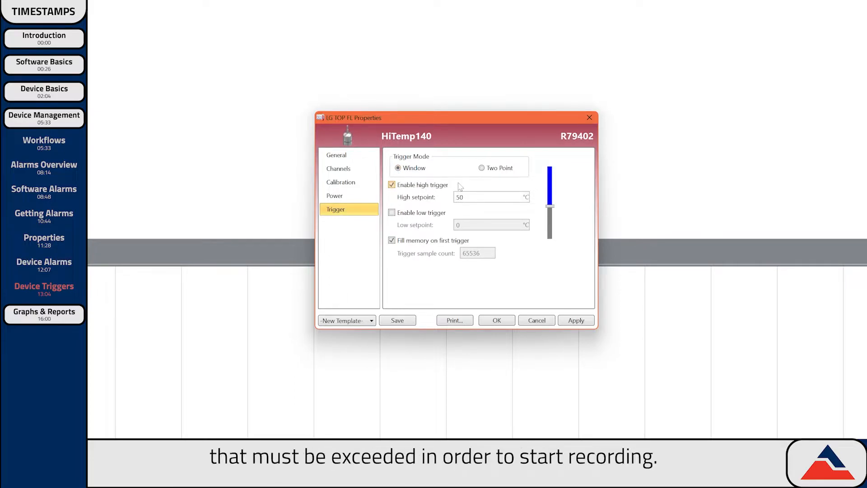
pyautogui.doubleClick(459, 197)
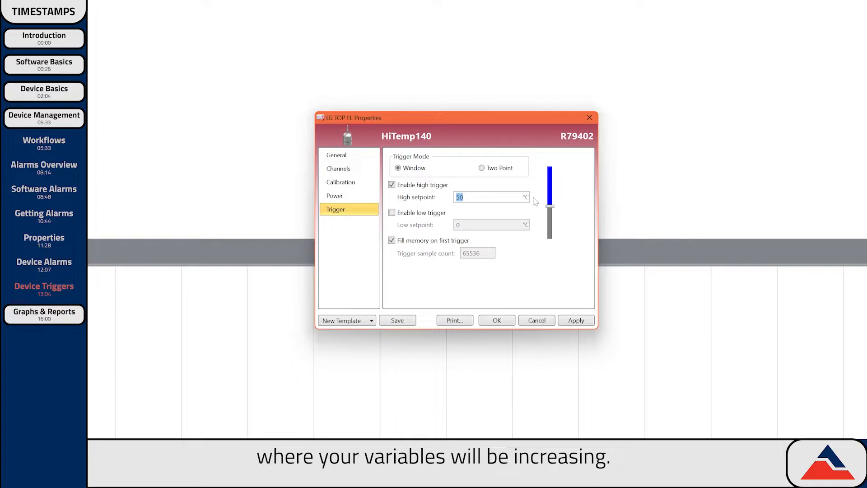
pyautogui.click(392, 213)
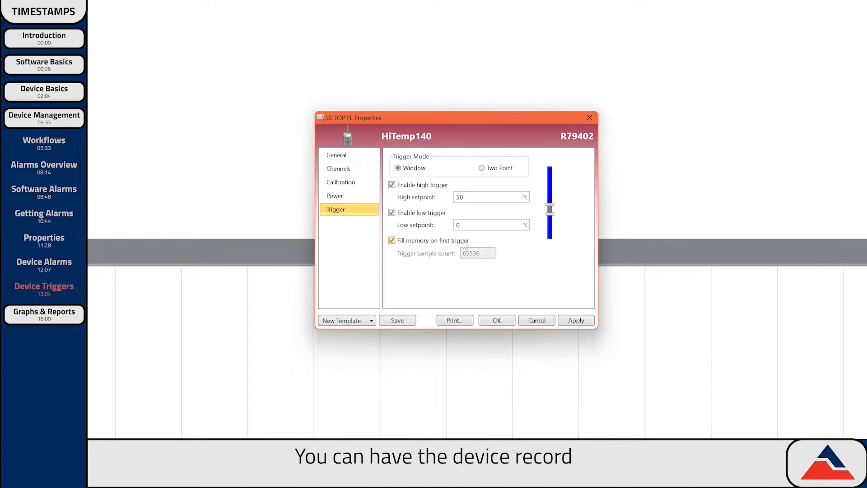
# - Turn off Fill memory, set 1800 samples per trigger, and write the triggers with a device reset
pyautogui.click(392, 240)
pyautogui.moveTo(480, 253); pyautogui.dragTo(380, 252)
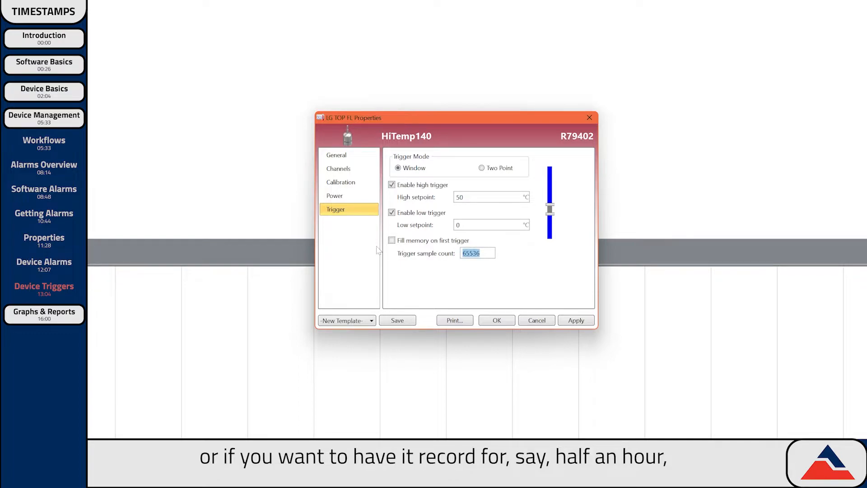
pyautogui.write('1800')
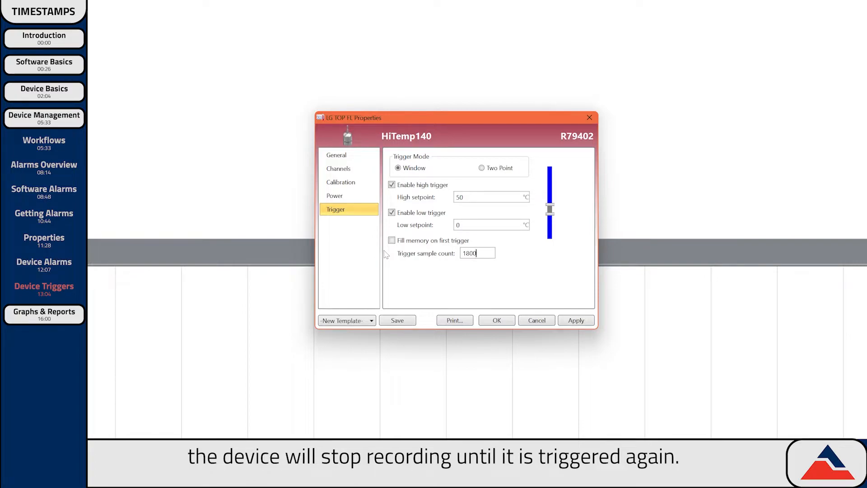
pyautogui.click(580, 320)
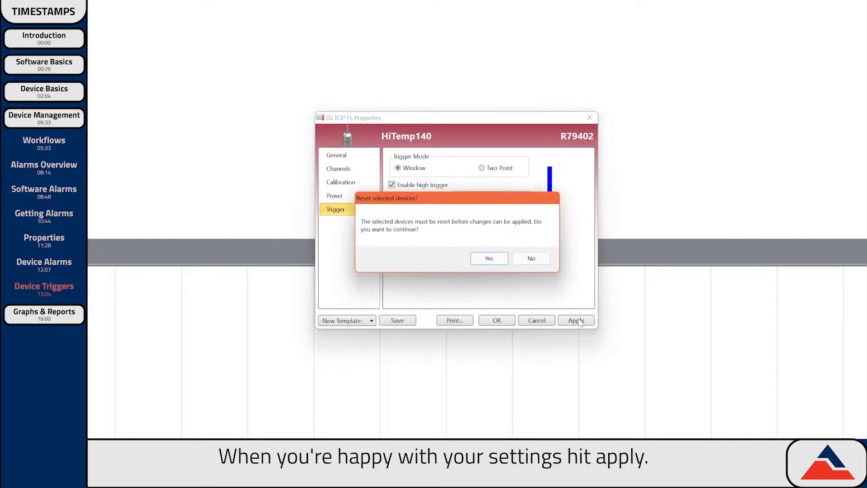
pyautogui.click(489, 259)
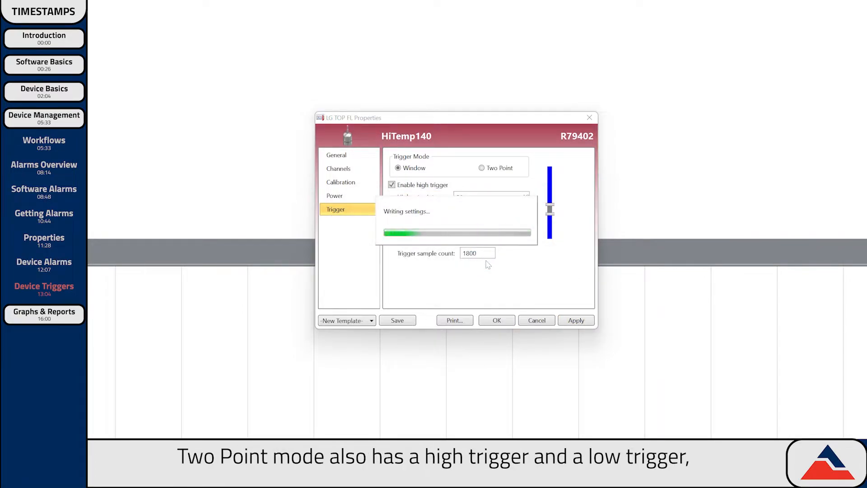
pyautogui.click(482, 168)
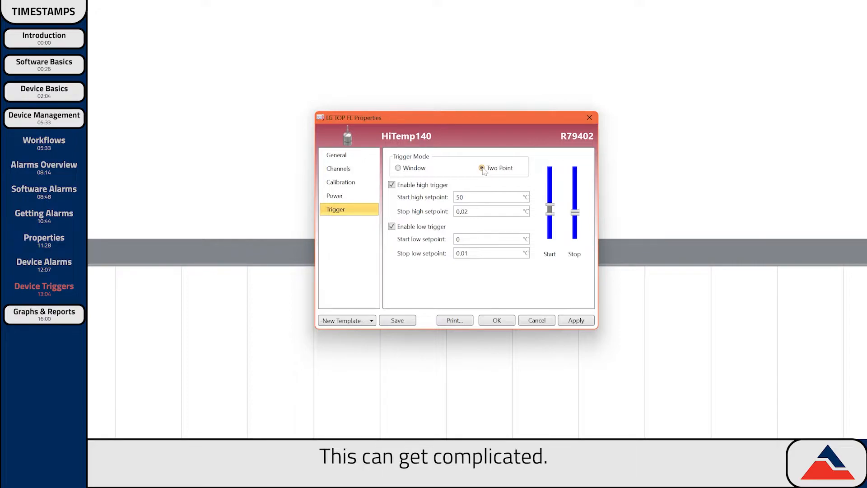
# - Disable the low trigger and set the Two Point high trigger to start 50 °C, stop 49.99 °C
pyautogui.click(392, 226)
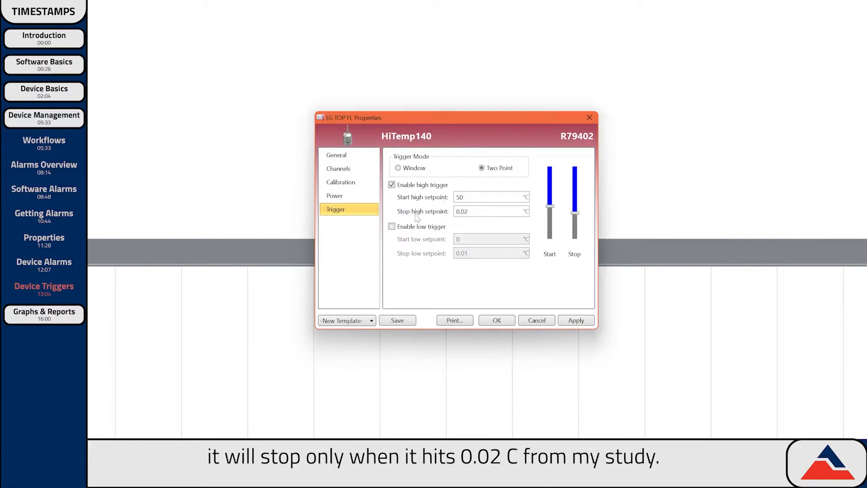
pyautogui.moveTo(471, 211); pyautogui.dragTo(422, 210)
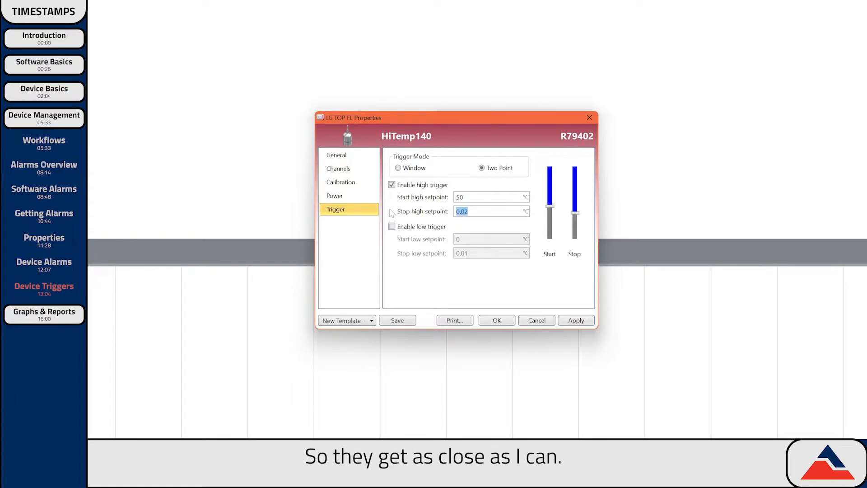
pyautogui.write('49.99')
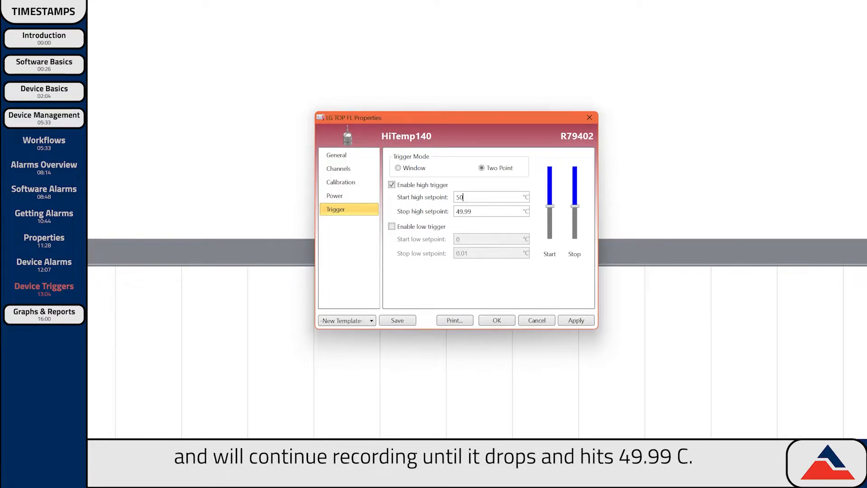
pyautogui.click(463, 198)
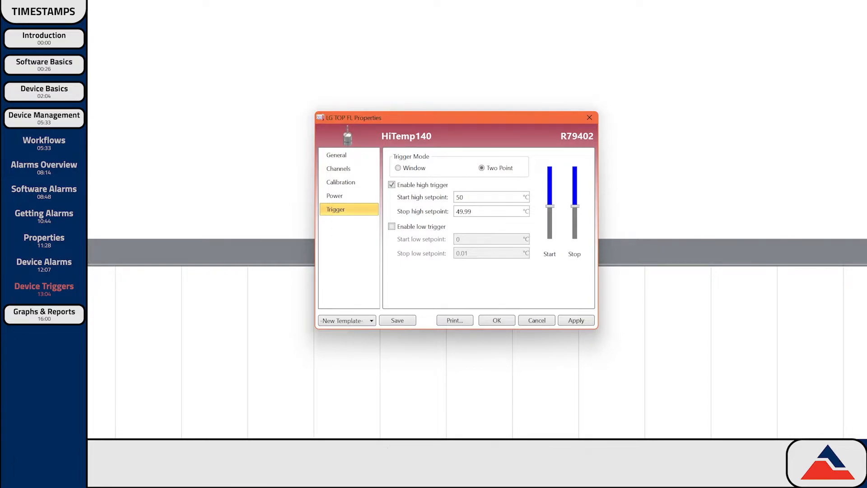
# - Enable both high and low (0/0.01 °C) Two Point triggers and apply them, confirming the device reset
pyautogui.click(392, 186)
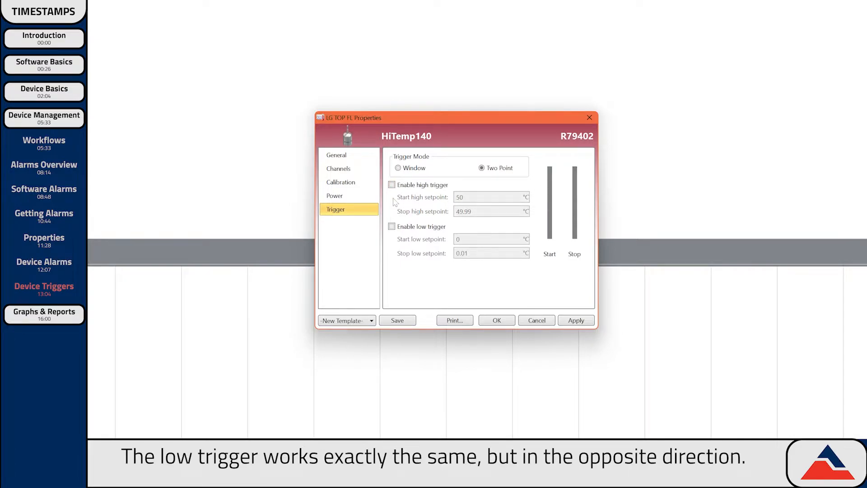
pyautogui.click(392, 226)
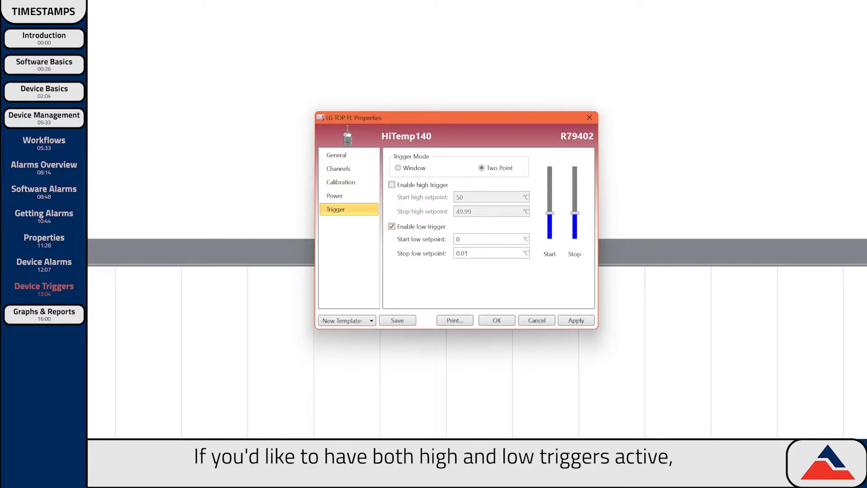
pyautogui.click(392, 186)
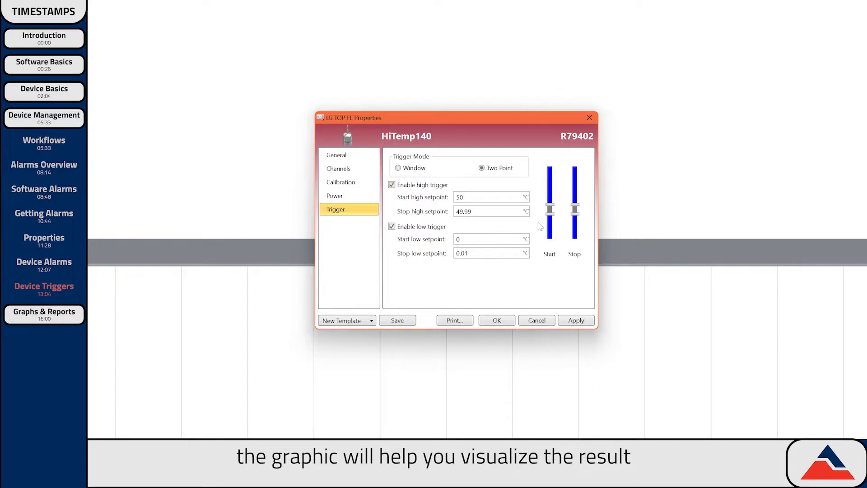
pyautogui.click(577, 320)
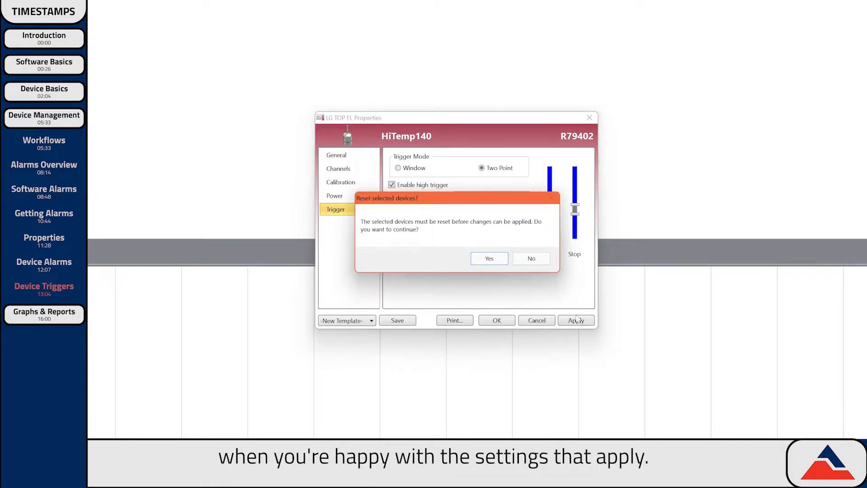
pyautogui.click(489, 259)
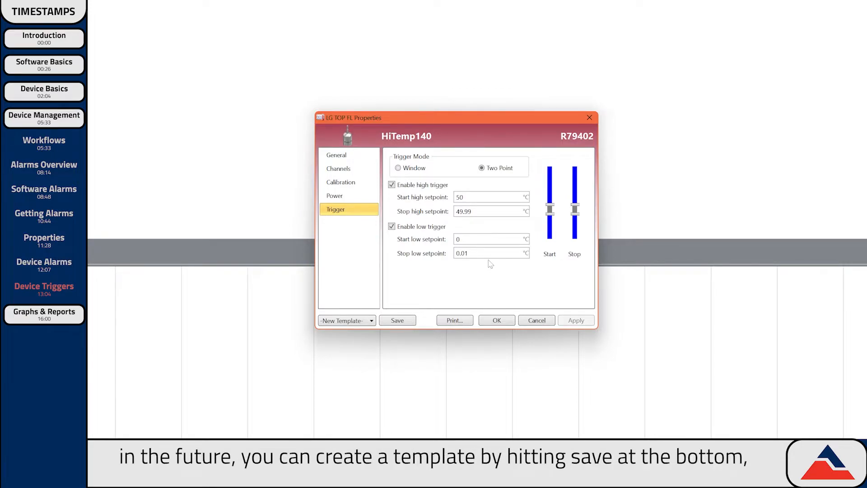
# - Save the trigger settings as the template 'Temp Triggers - 2 Point'
pyautogui.click(398, 320)
pyautogui.write('Temp')
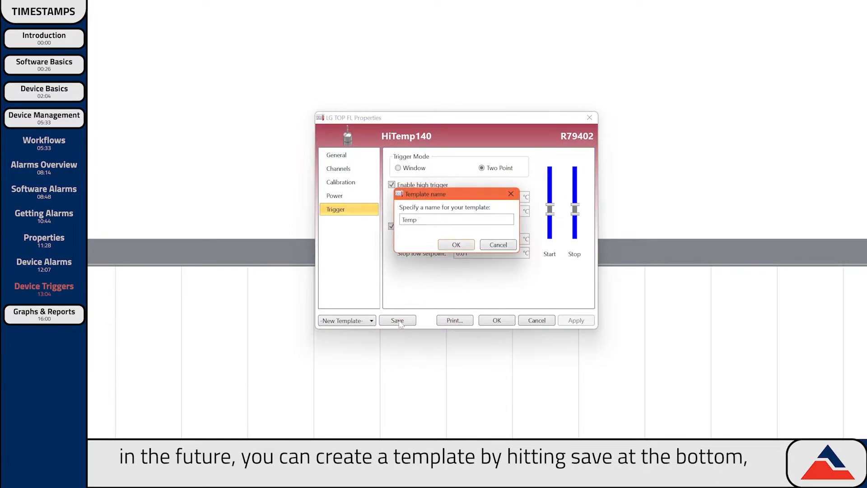
pyautogui.write(' Triggers - 2 Point')
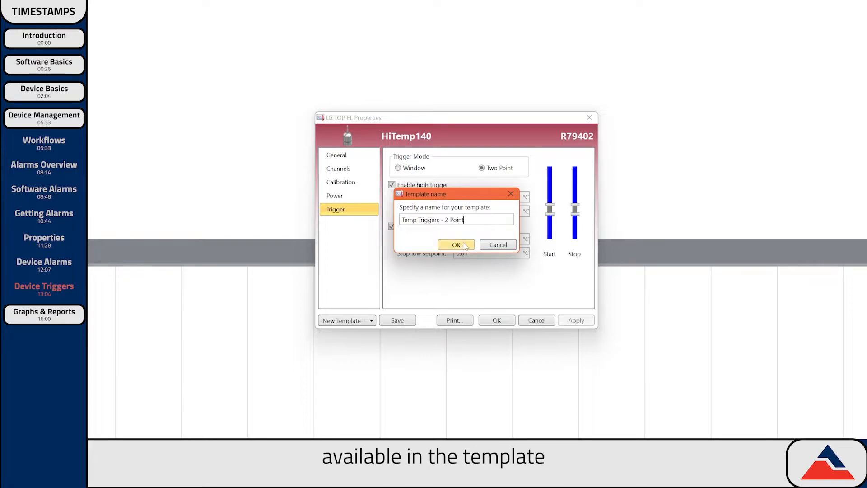
pyautogui.click(456, 244)
# - Check the templates list, close the device properties, and Quick Start the device
pyautogui.click(353, 320)
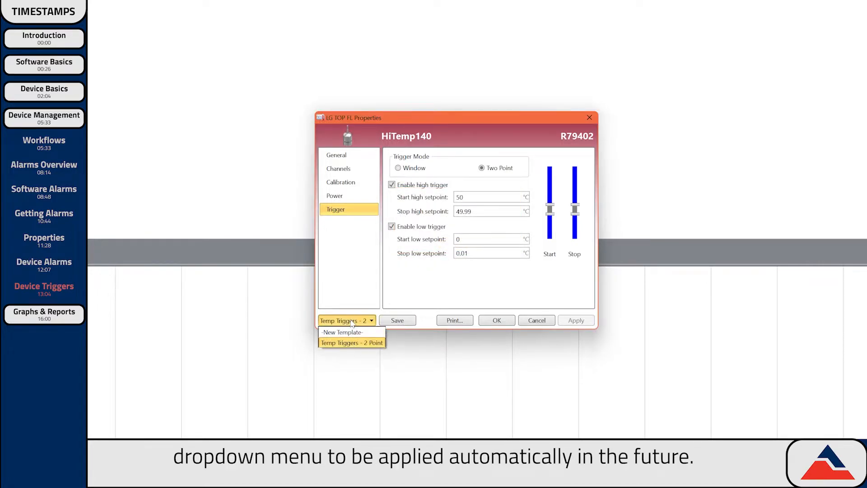
pyautogui.click(353, 321)
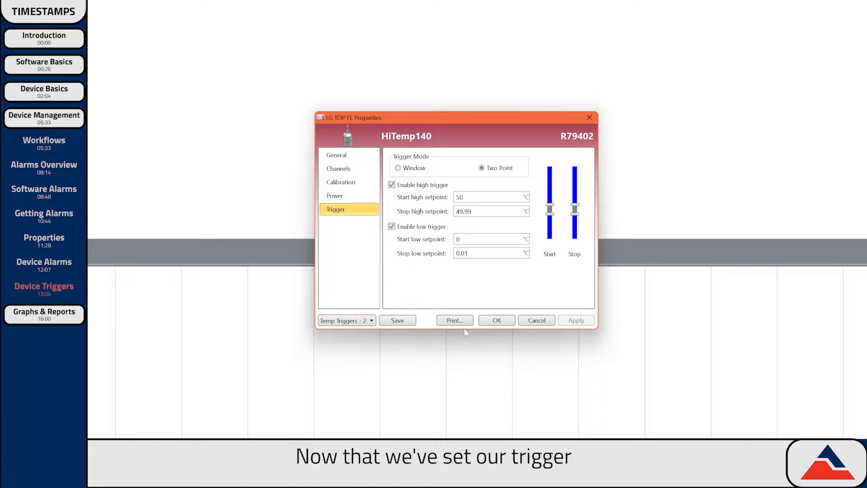
pyautogui.click(497, 320)
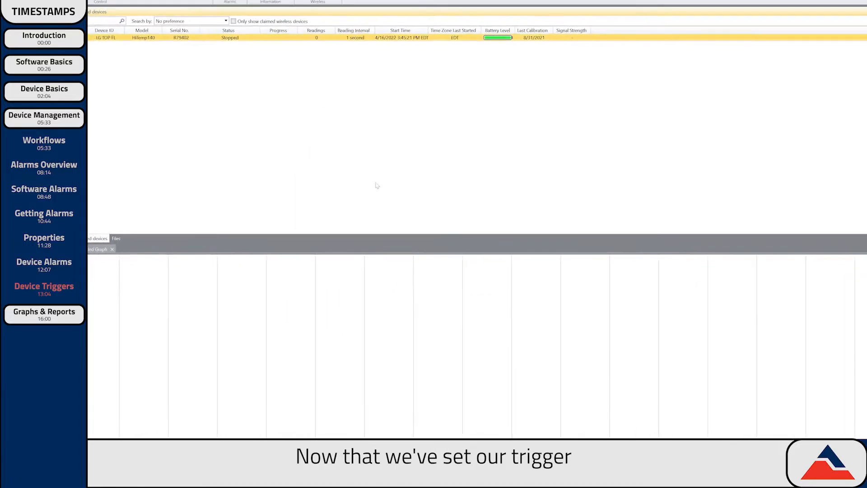
pyautogui.click(117, 23)
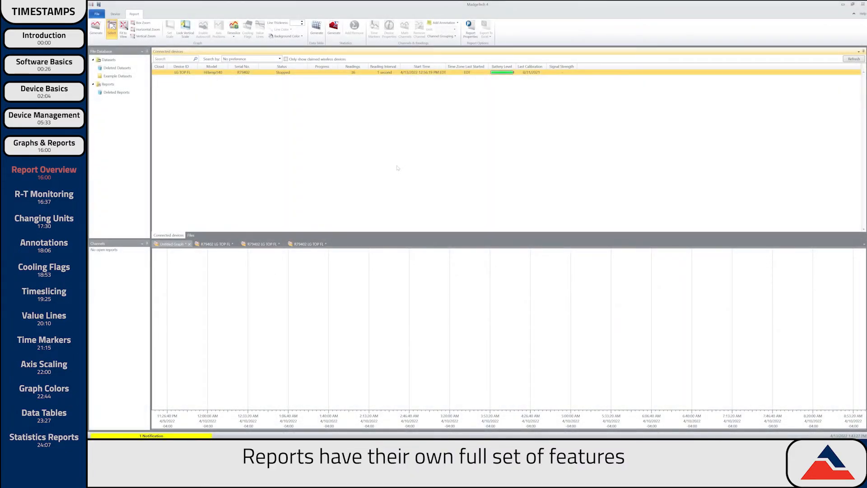
# - Enlarge the report pane and browse the graph, data table and statistics tabs, ending on the R79402 graph
pyautogui.moveTo(225, 234); pyautogui.dragTo(232, 153)
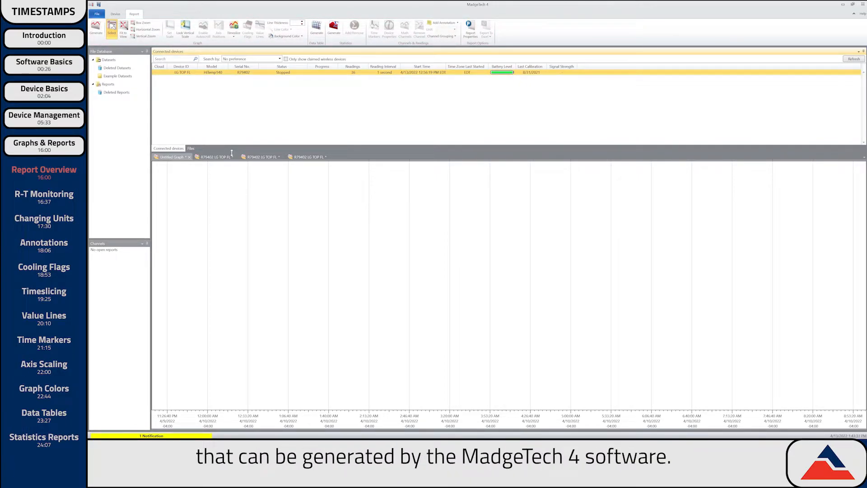
pyautogui.click(215, 157)
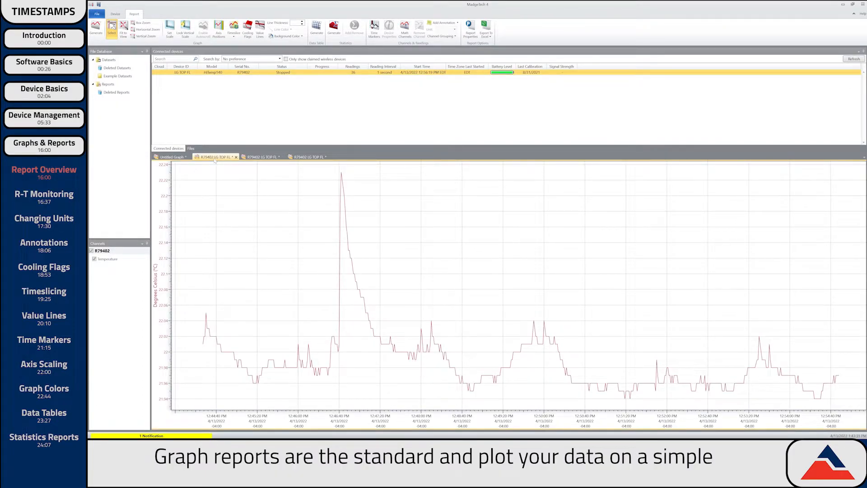
pyautogui.click(267, 157)
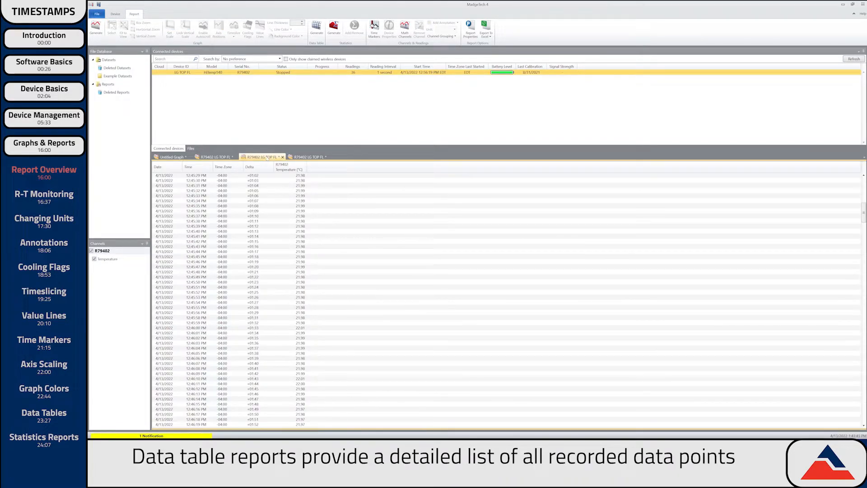
pyautogui.click(306, 157)
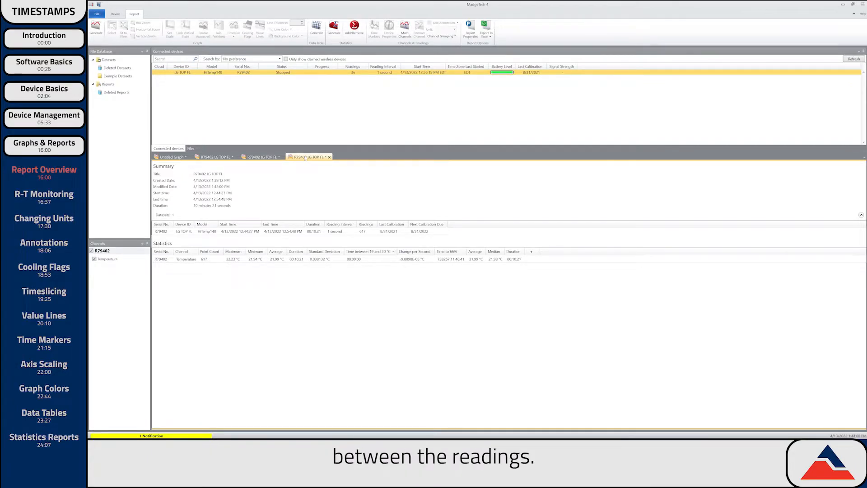
pyautogui.click(210, 158)
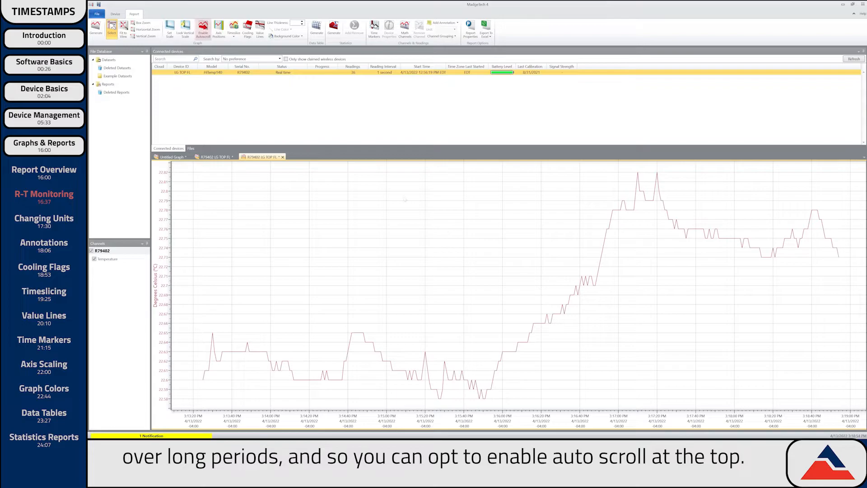
# - Turn on Enable Autoscroll and Lock Vertical Scale for the live temperature graph
pyautogui.click(203, 31)
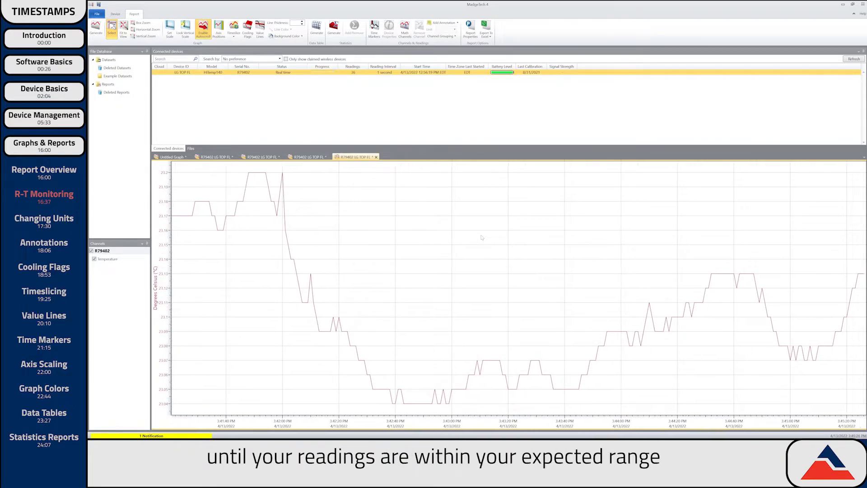
pyautogui.click(185, 29)
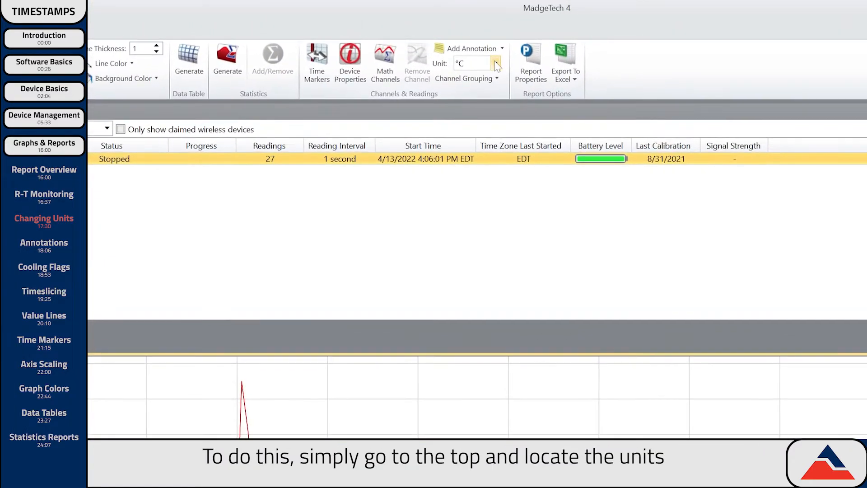
# - Show the graph in °F, make Degrees Fahrenheit the preferred temperature unit, then clear all unit preferences
pyautogui.click(455, 29)
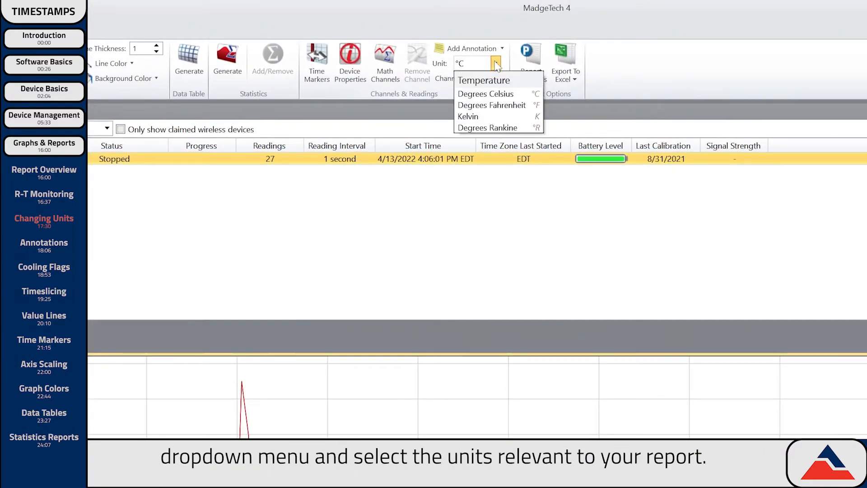
pyautogui.click(500, 106)
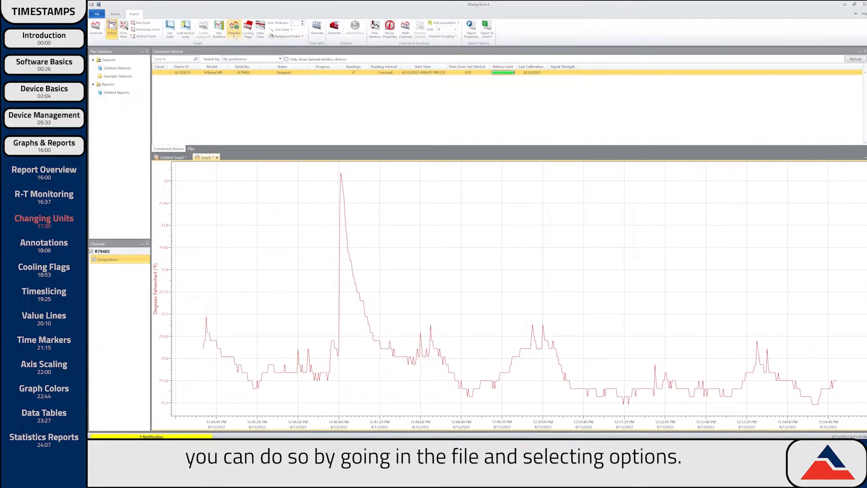
pyautogui.click(96, 14)
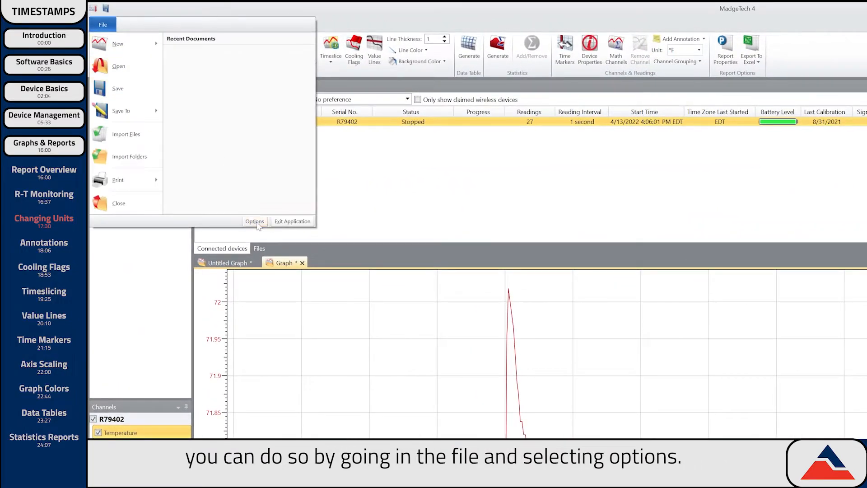
pyautogui.click(256, 223)
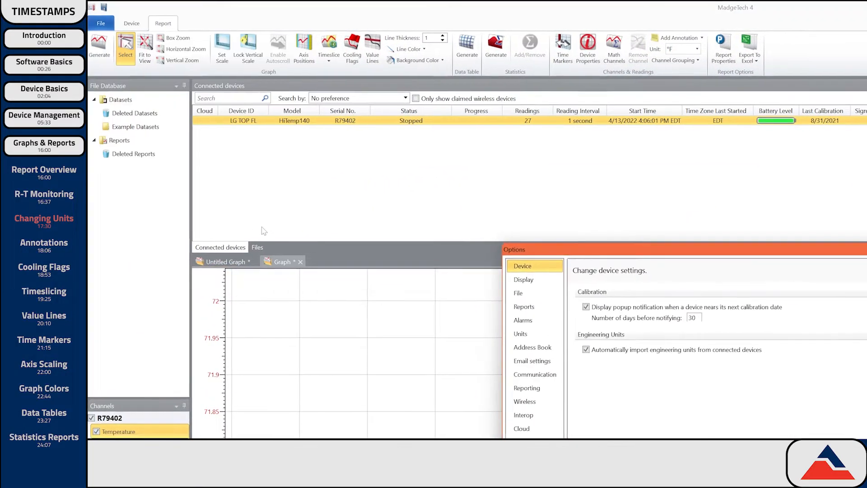
pyautogui.click(270, 186)
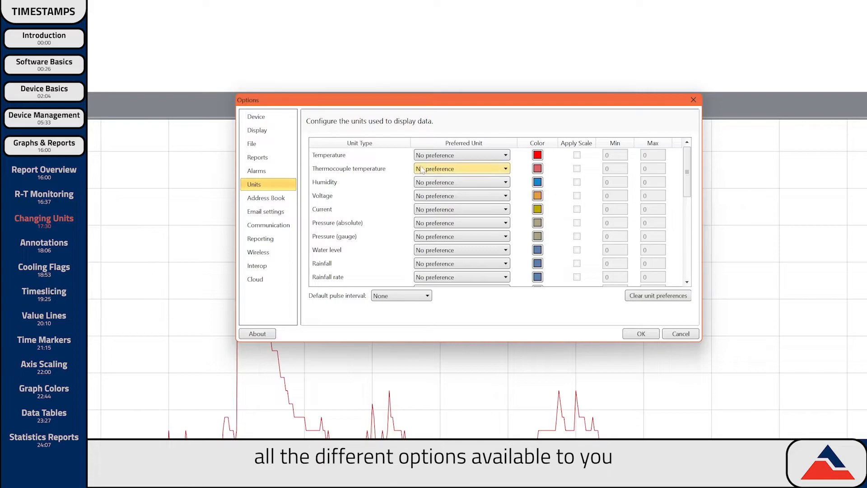
pyautogui.click(461, 155)
pyautogui.click(463, 187)
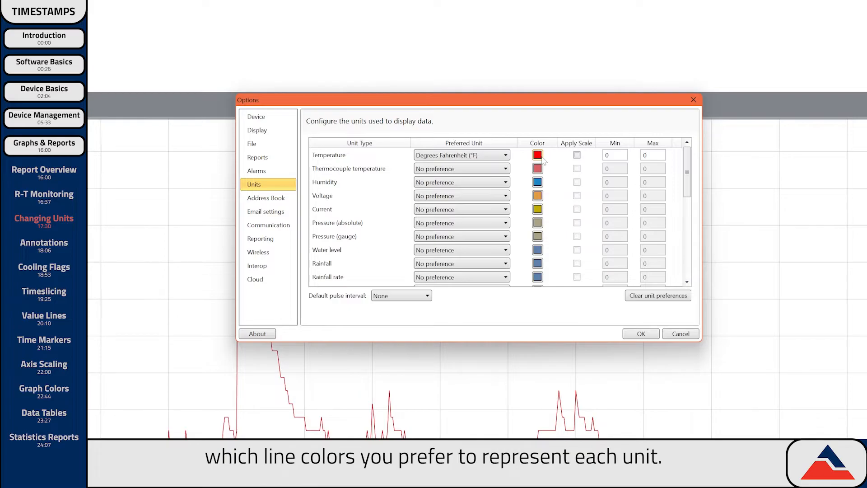
pyautogui.click(650, 302)
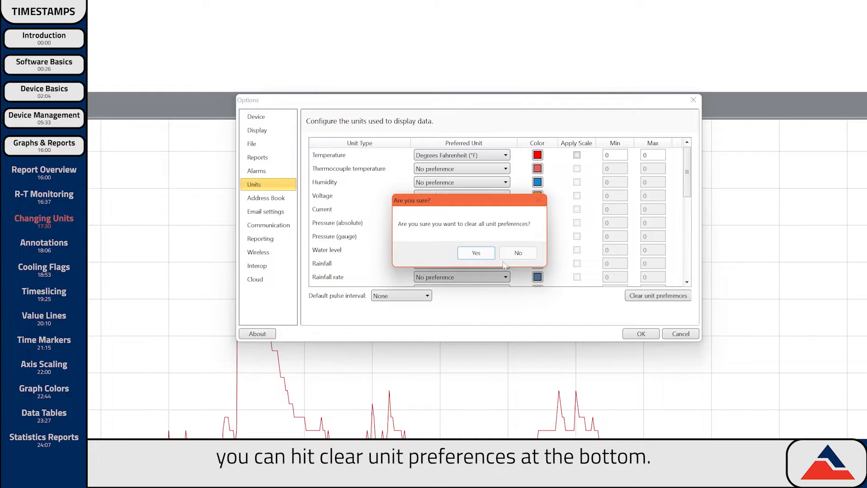
pyautogui.click(476, 253)
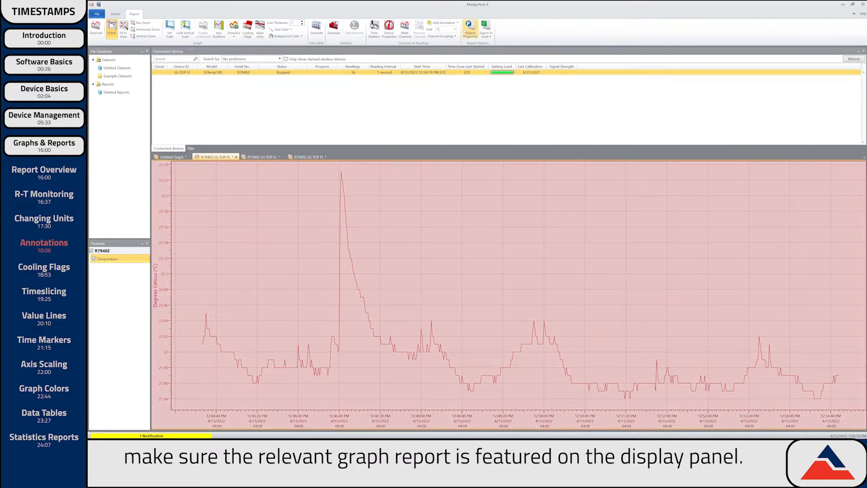
# - Add a 'Device was moved.' annotation to the graph and move it up and to the right
pyautogui.click(458, 24)
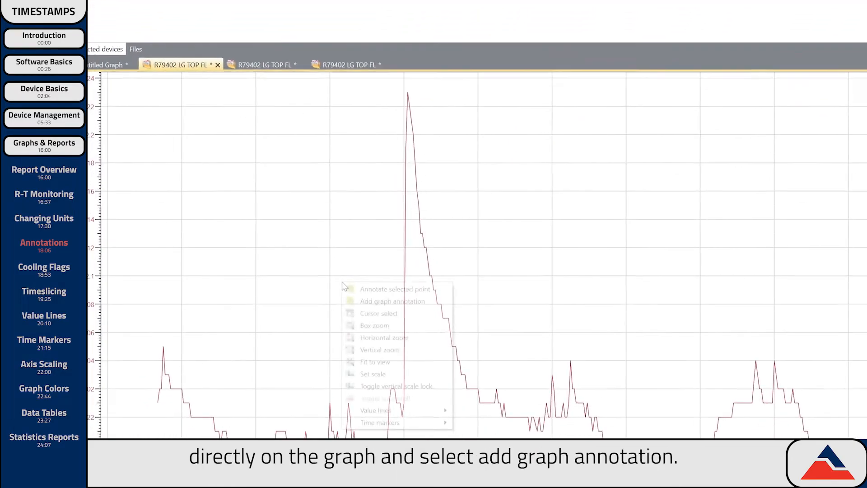
pyautogui.click(388, 301)
pyautogui.write('Device was moved.')
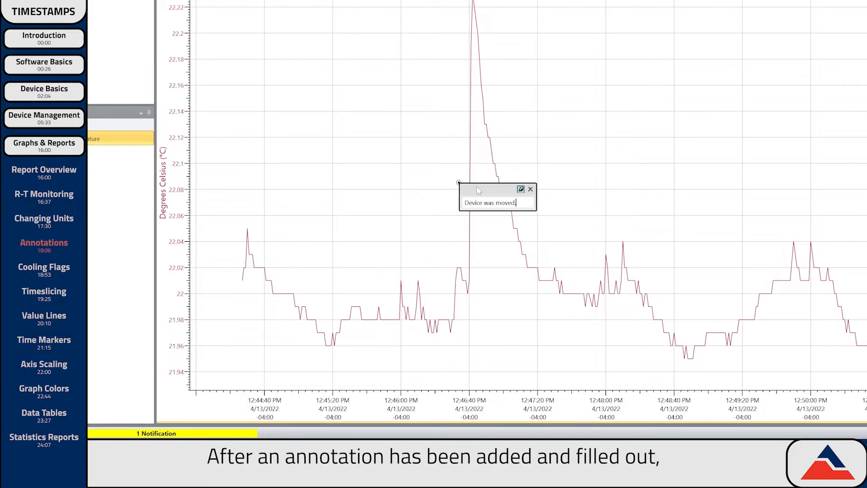
pyautogui.moveTo(479, 190); pyautogui.dragTo(490, 178)
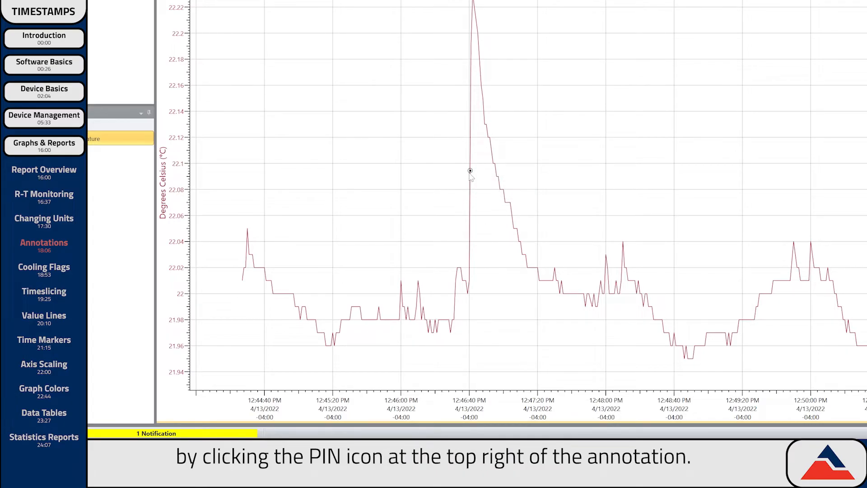
# - Annotate the 22.19 °C peak point and start editing its note text
pyautogui.moveTo(470, 171)
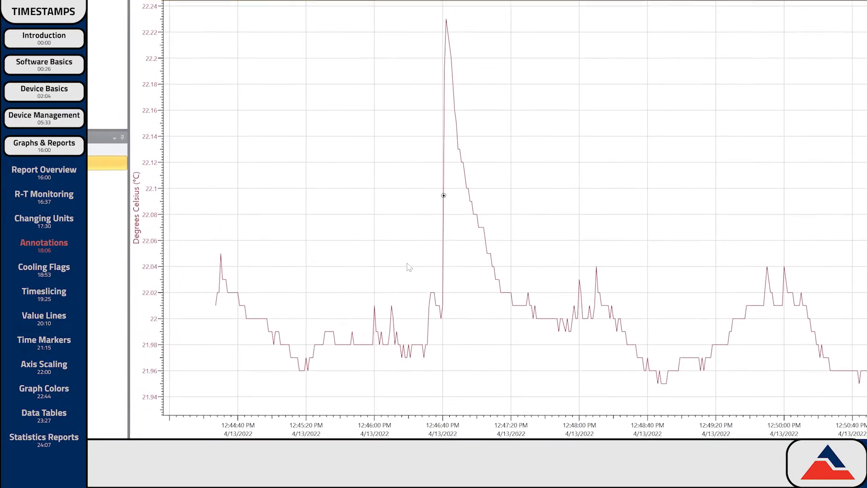
pyautogui.moveTo(370, 303); pyautogui.dragTo(406, 296)
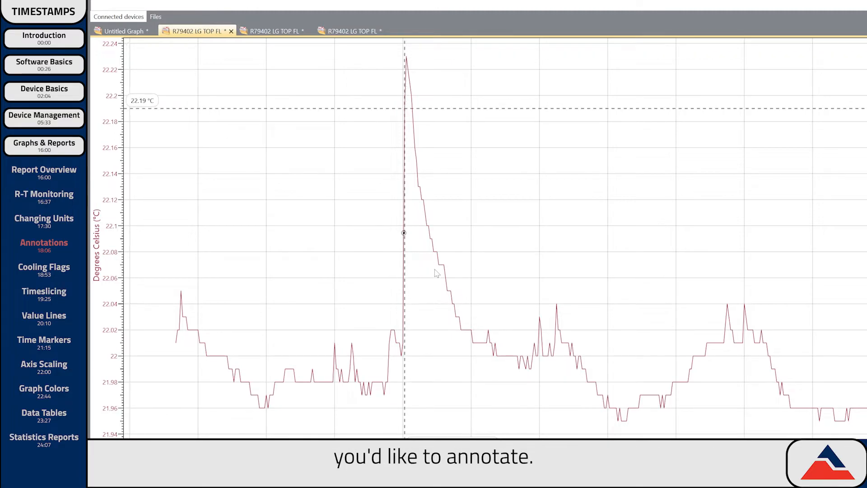
pyautogui.rightClick(482, 141)
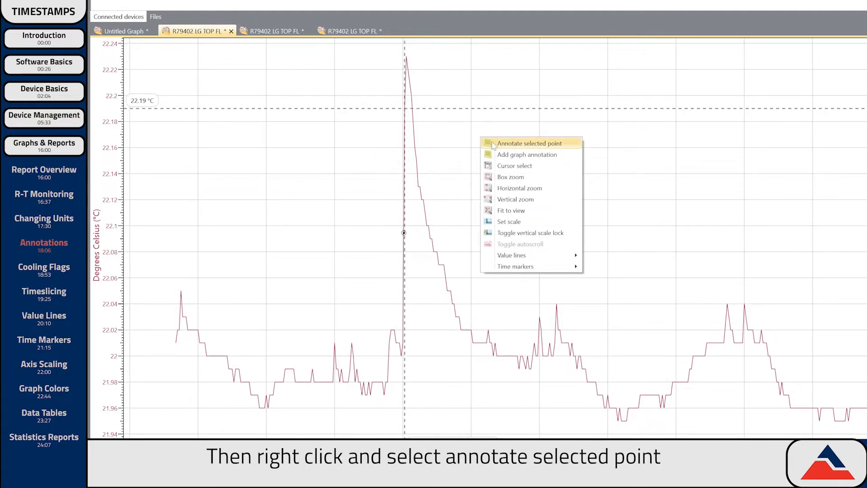
pyautogui.click(494, 144)
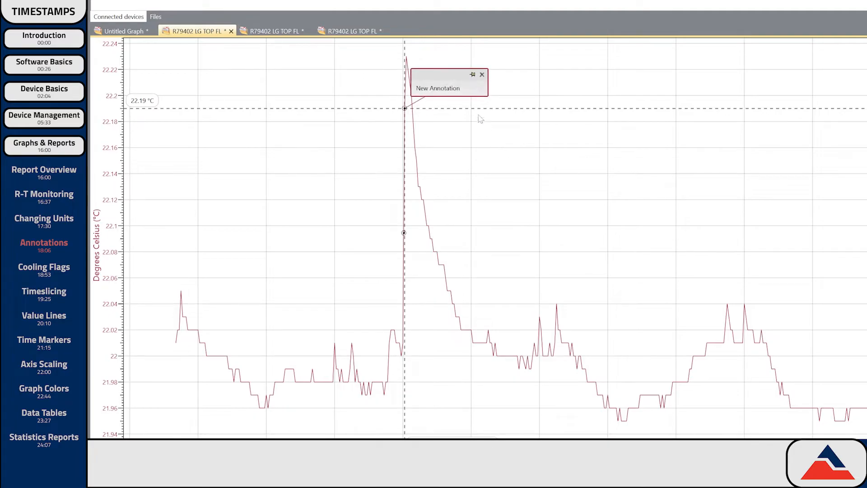
pyautogui.click(413, 89)
pyautogui.write('D')
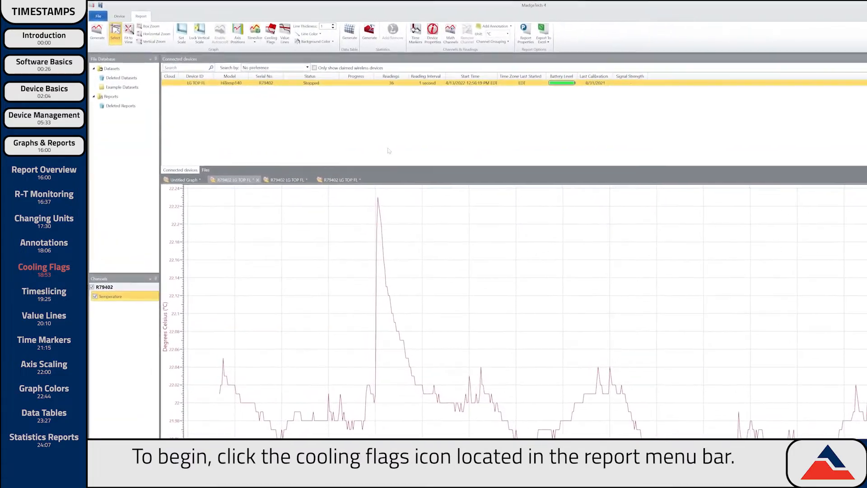
# - Name the first cooling flag High with a 22.02 °C threshold
pyautogui.click(271, 34)
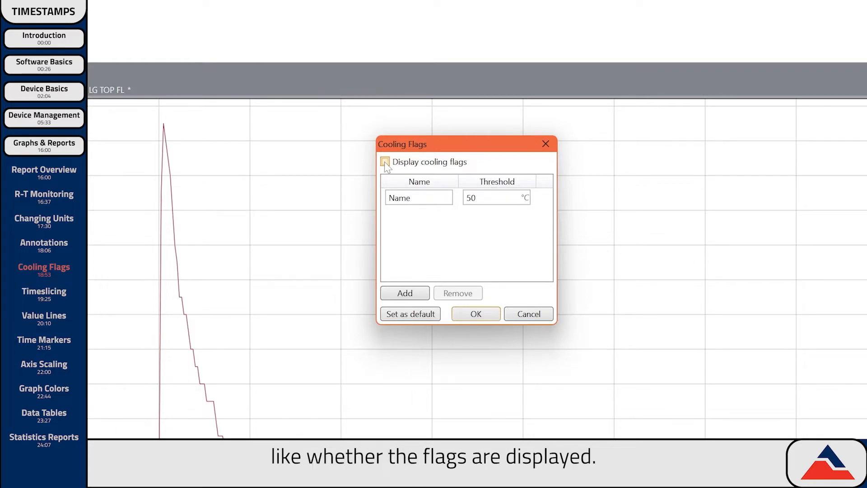
pyautogui.press('Tab')
pyautogui.write('High')
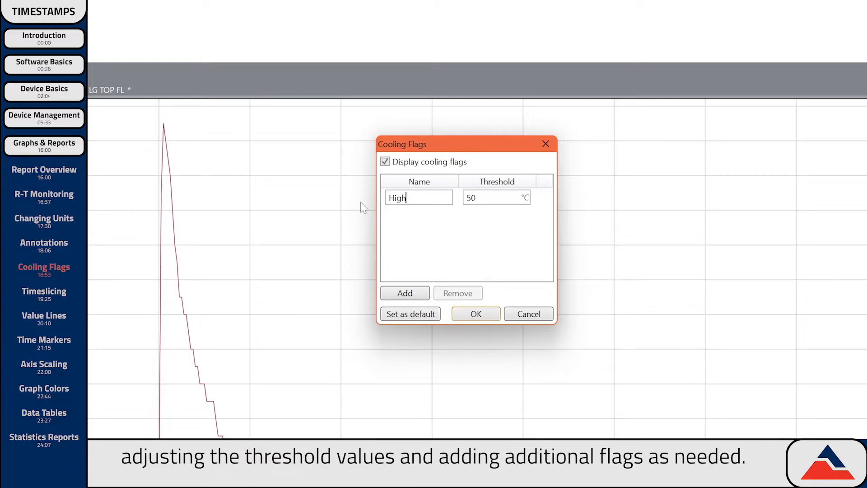
pyautogui.press('Tab')
pyautogui.write('22.02')
# - Add a Low cooling flag at 21.96 °C and save the flags as the default
pyautogui.click(405, 293)
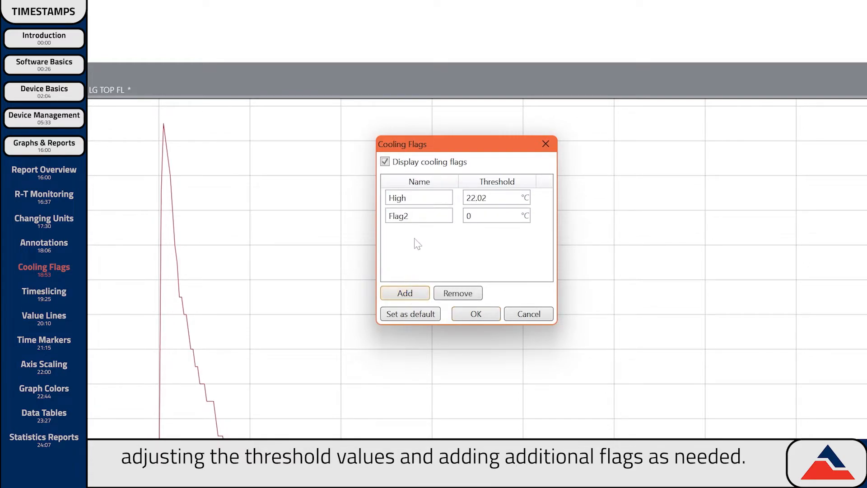
pyautogui.doubleClick(397, 216)
pyautogui.write('Lo')
pyautogui.write('21.96')
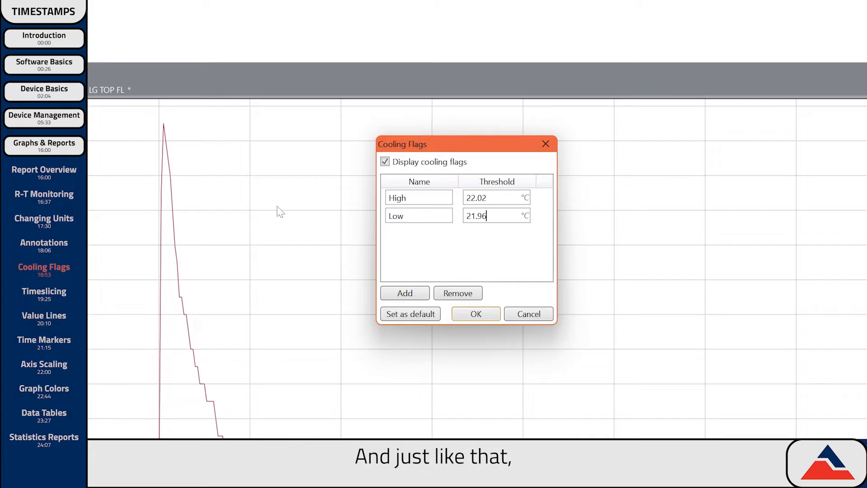
pyautogui.click(387, 313)
pyautogui.click(489, 275)
pyautogui.click(476, 313)
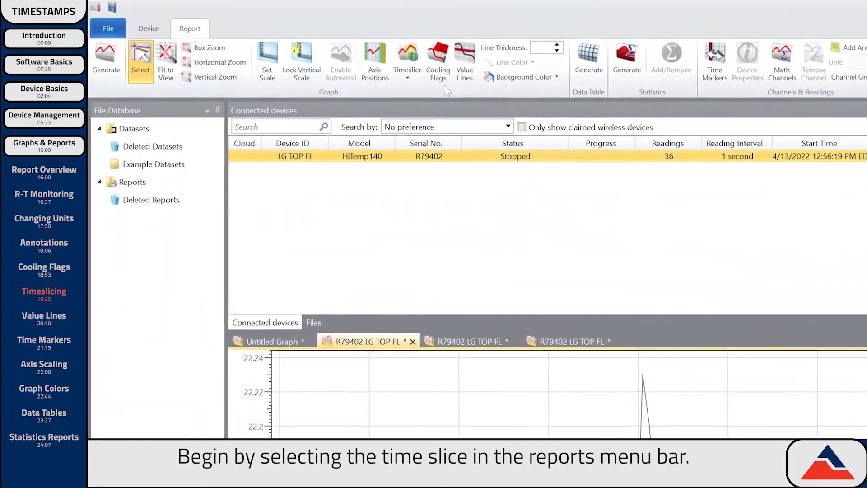
# - Enable a timeslice on the temperature graph
pyautogui.click(294, 51)
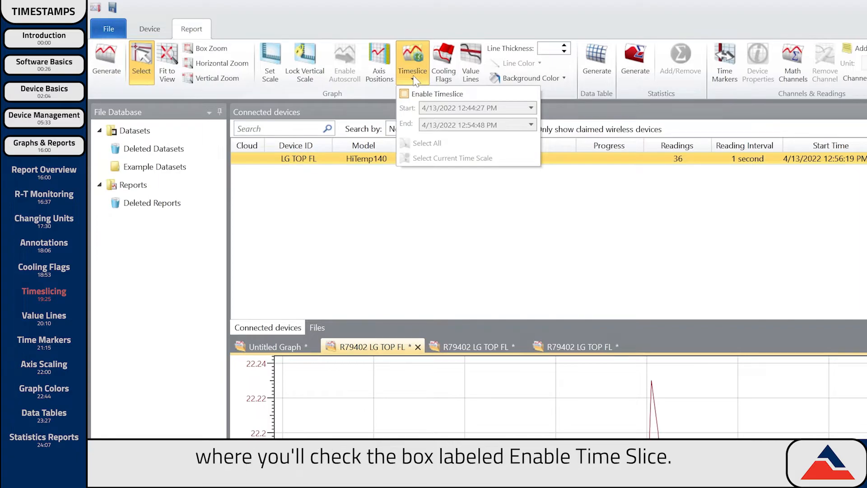
pyautogui.click(404, 94)
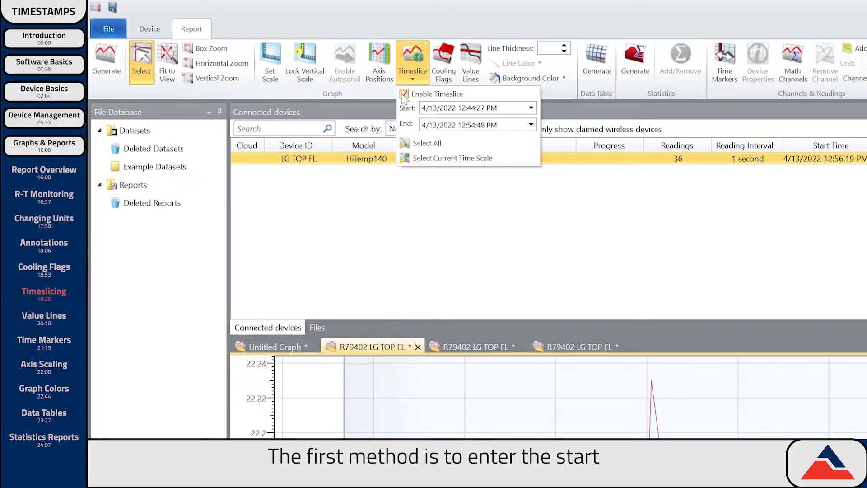
pyautogui.moveTo(523, 108); pyautogui.dragTo(388, 109)
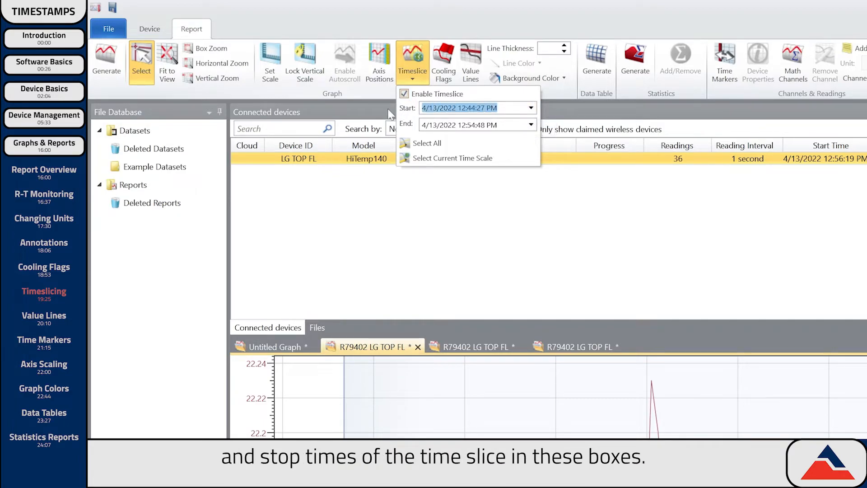
pyautogui.click(498, 94)
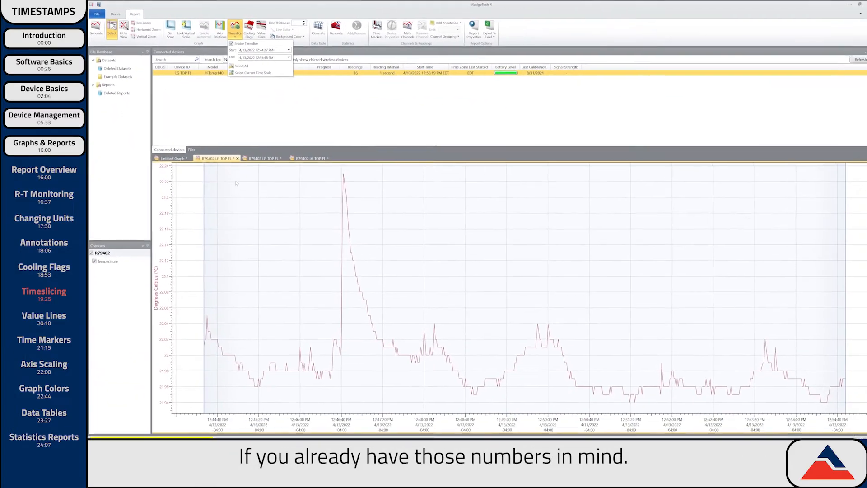
pyautogui.click(410, 409)
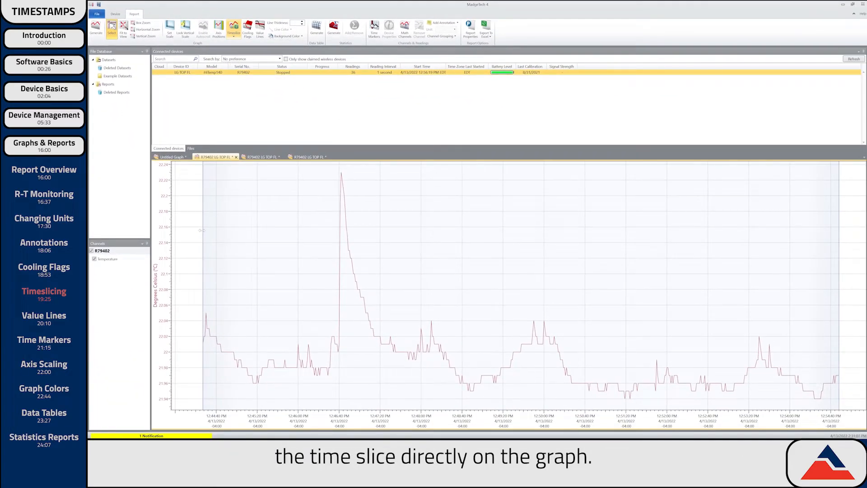
# - Narrow the timeslice by moving its start later and its end earlier, then shift it
pyautogui.moveTo(202, 231); pyautogui.dragTo(394, 245)
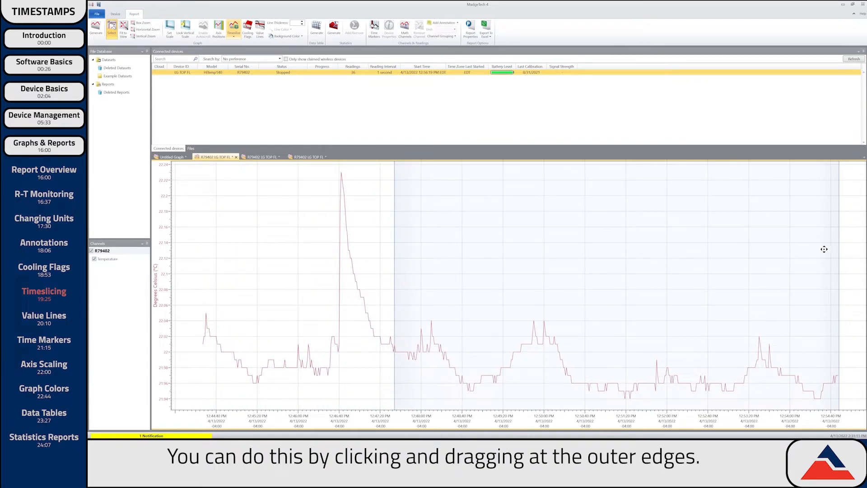
pyautogui.moveTo(839, 247); pyautogui.dragTo(743, 269)
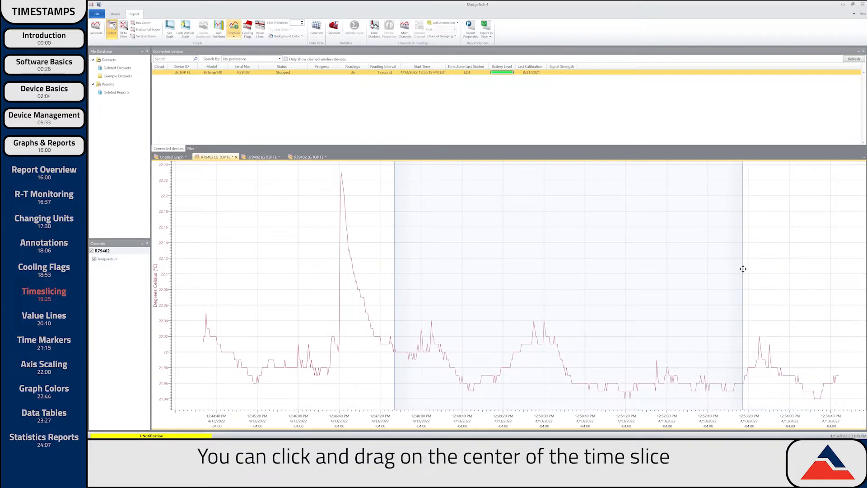
pyautogui.moveTo(609, 249)
pyautogui.mouseDown()
pyautogui.moveTo(577, 250)
pyautogui.moveTo(626, 249)
pyautogui.moveTo(617, 250)
pyautogui.mouseUp()
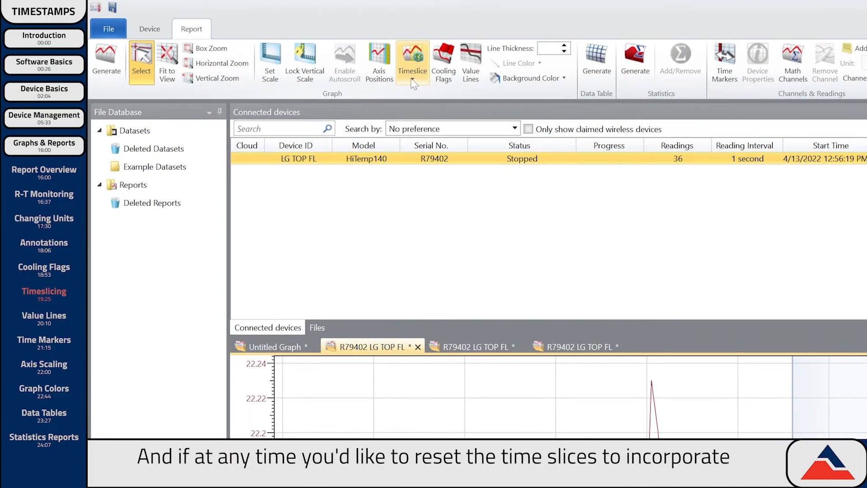
# - Reset the timeslice with Select All so it spans all data
pyautogui.click(413, 80)
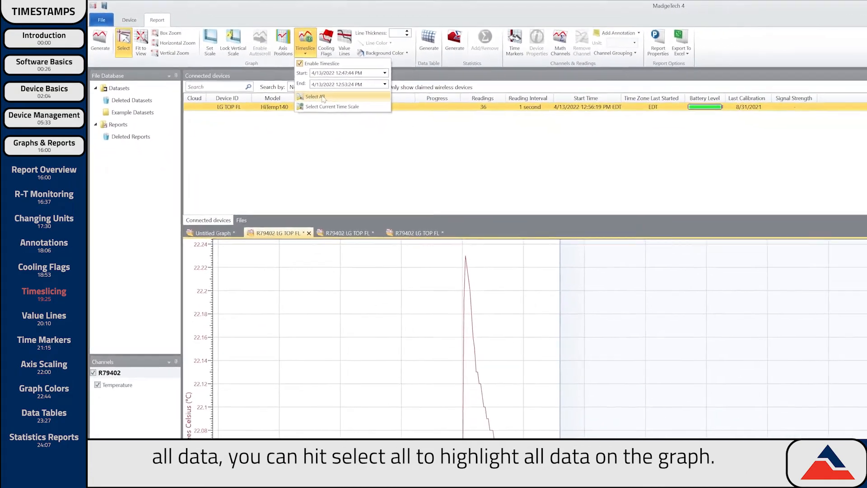
pyautogui.click(438, 145)
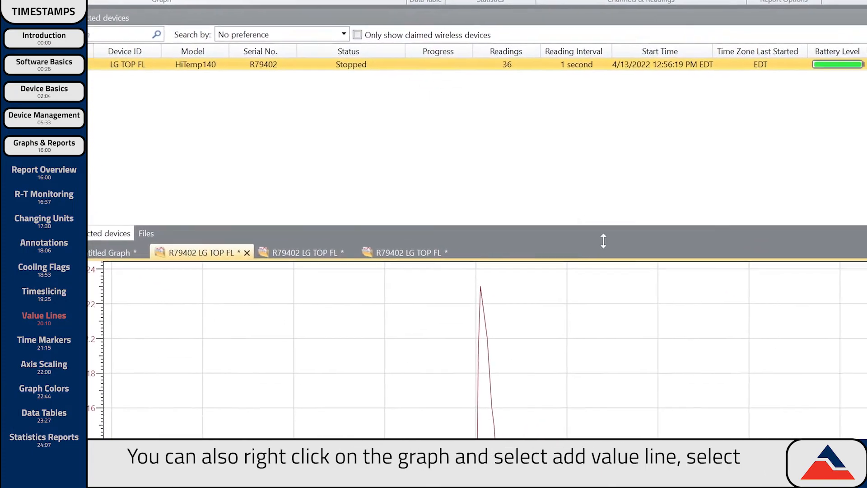
pyautogui.rightClick(412, 127)
# - Add a blue Average value line applied to Temperature
pyautogui.moveTo(519, 285)
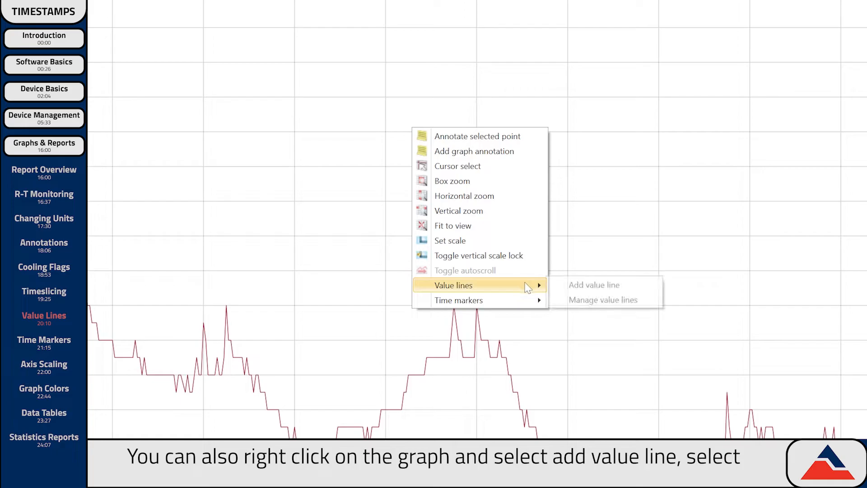
pyautogui.click(586, 284)
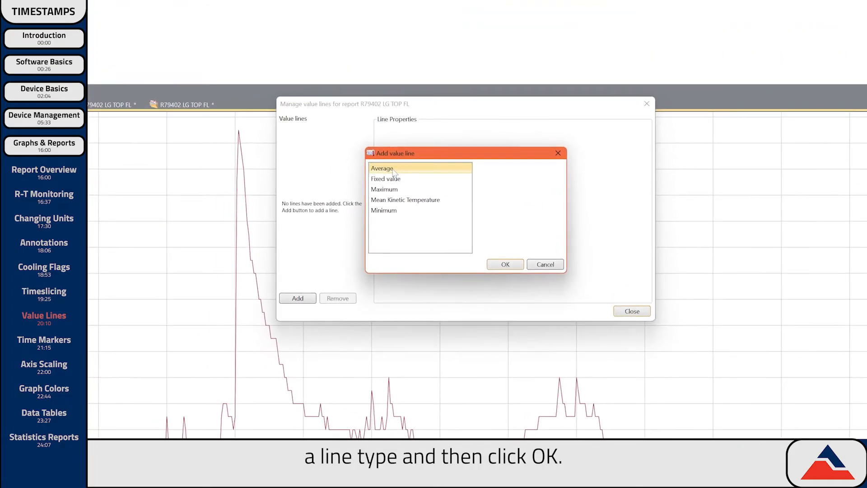
pyautogui.click(309, 104)
pyautogui.click(459, 216)
pyautogui.click(505, 264)
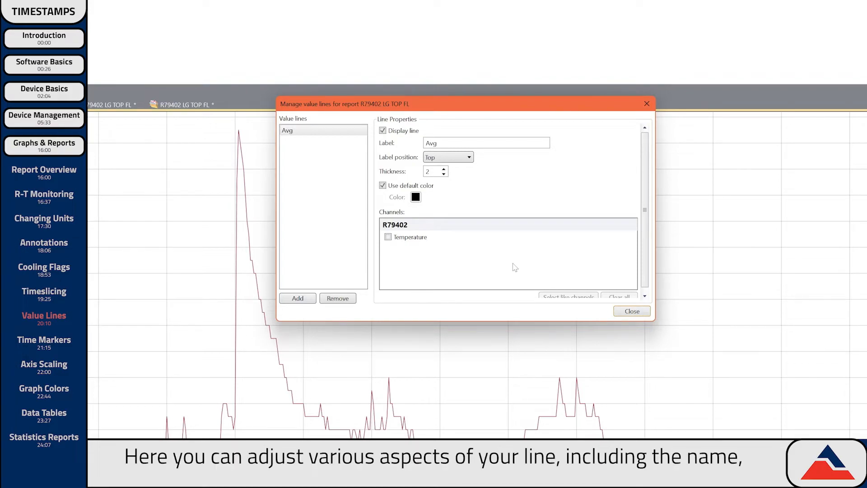
pyautogui.click(416, 197)
pyautogui.click(443, 245)
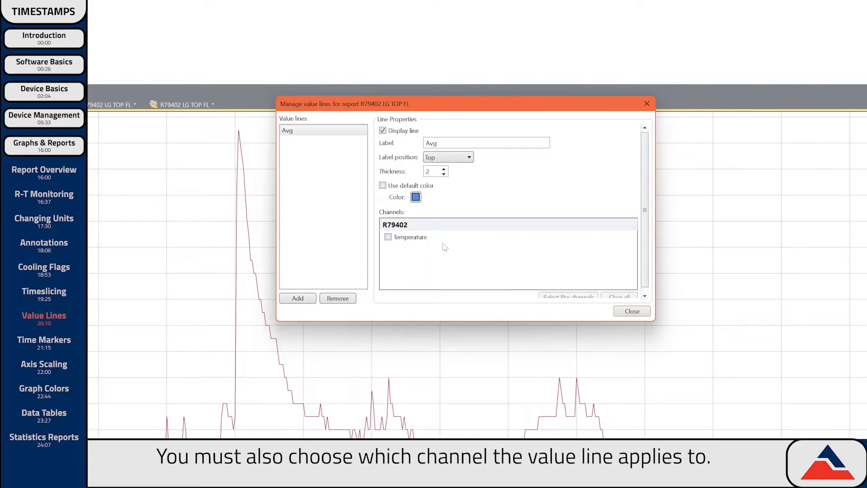
pyautogui.click(388, 237)
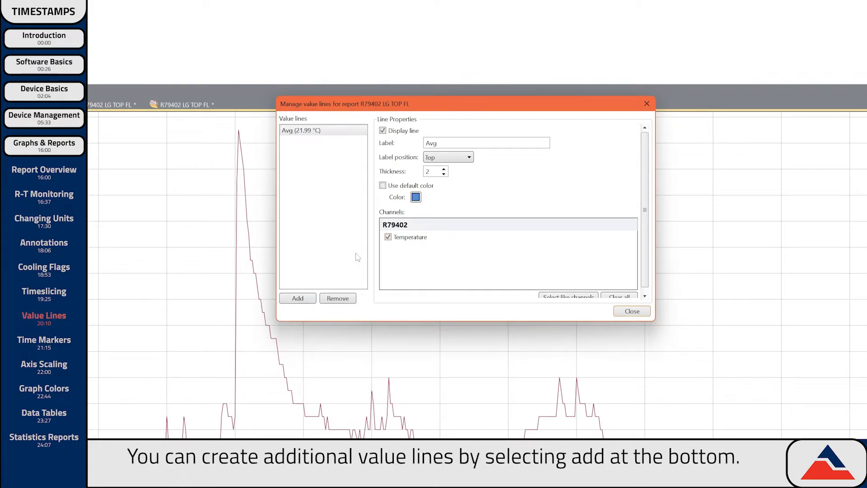
# - Add a black fixed-value line labelled Target at 22 °C
pyautogui.click(298, 298)
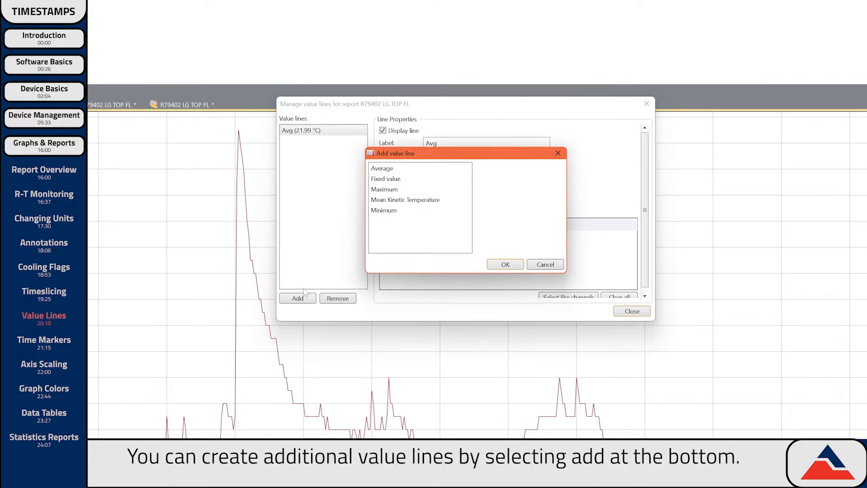
pyautogui.click(408, 179)
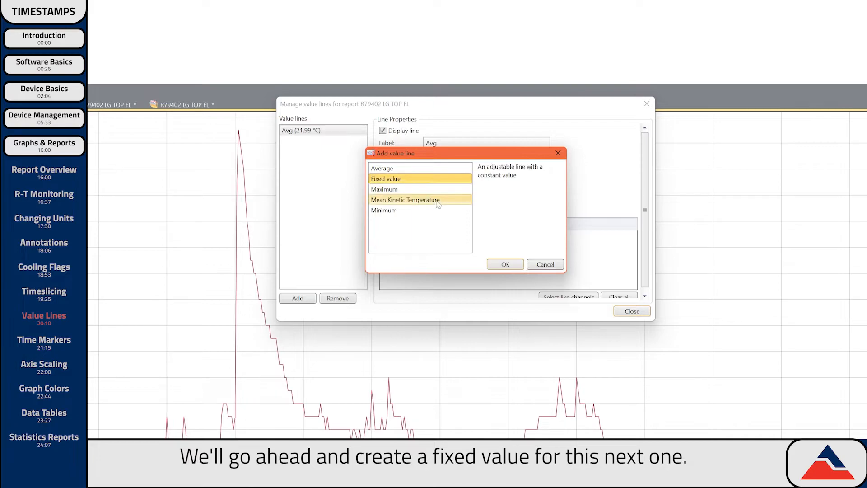
pyautogui.click(495, 264)
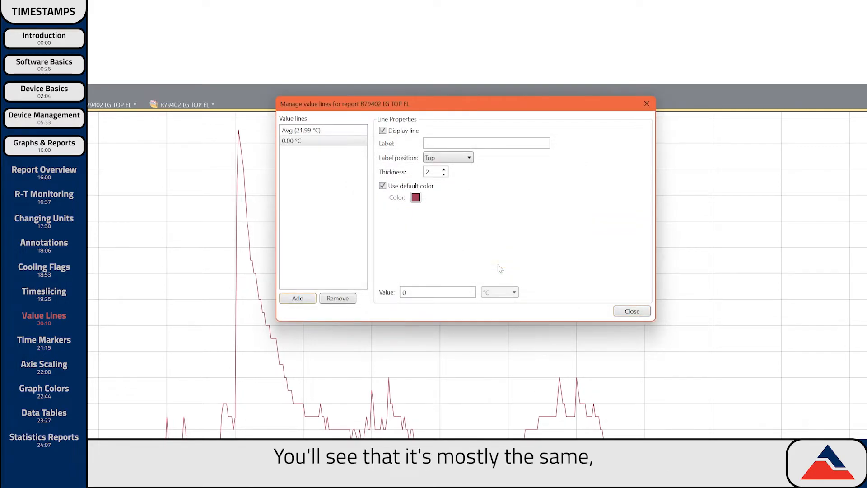
pyautogui.click(382, 186)
pyautogui.write('Target')
pyautogui.press('Tab')
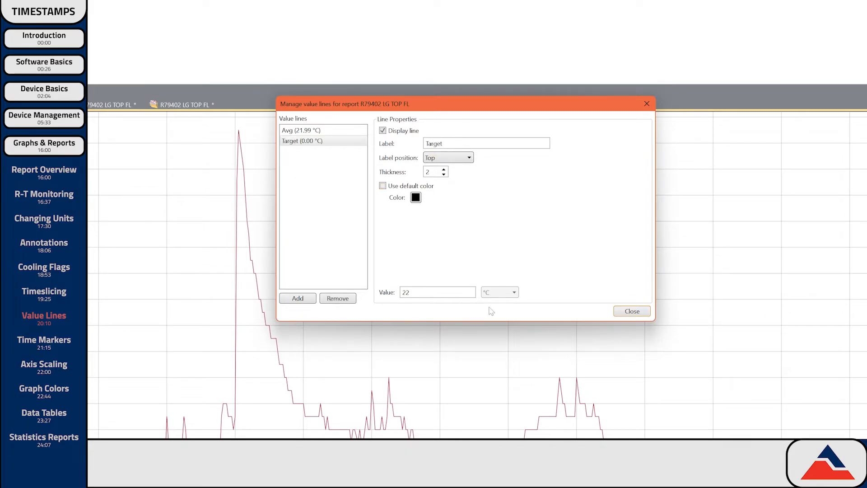
pyautogui.click(632, 311)
pyautogui.rightClick(616, 314)
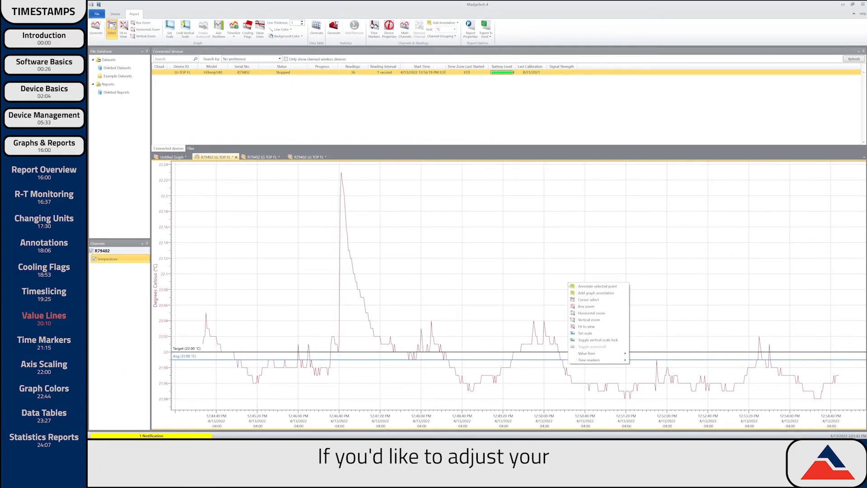
# - Change the Target value line to 22.01 °C, then remove it from the graph
pyautogui.moveTo(587, 353)
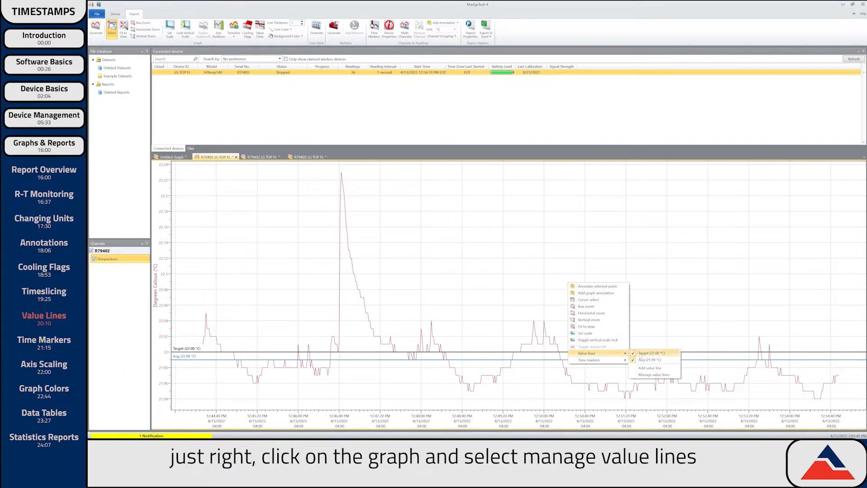
pyautogui.click(650, 375)
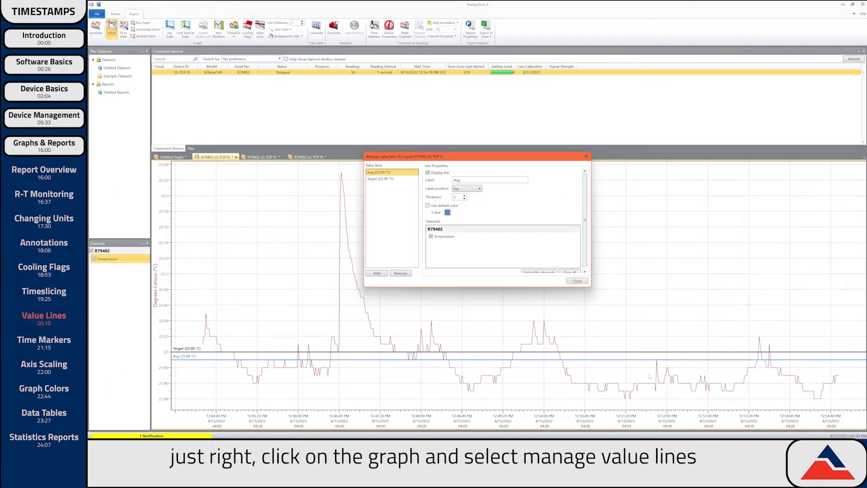
pyautogui.click(376, 180)
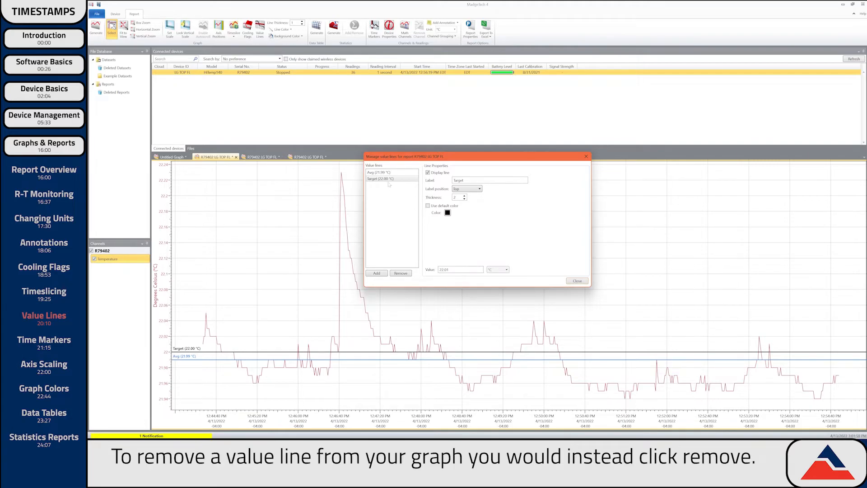
pyautogui.click(387, 180)
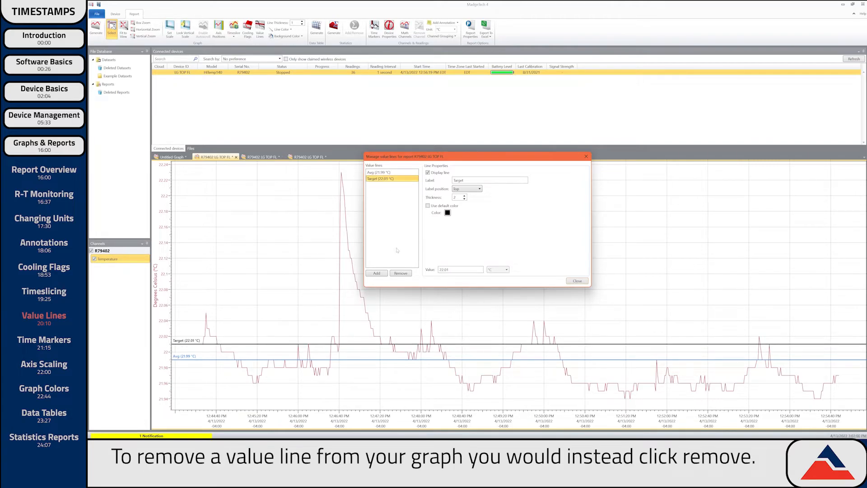
pyautogui.click(399, 274)
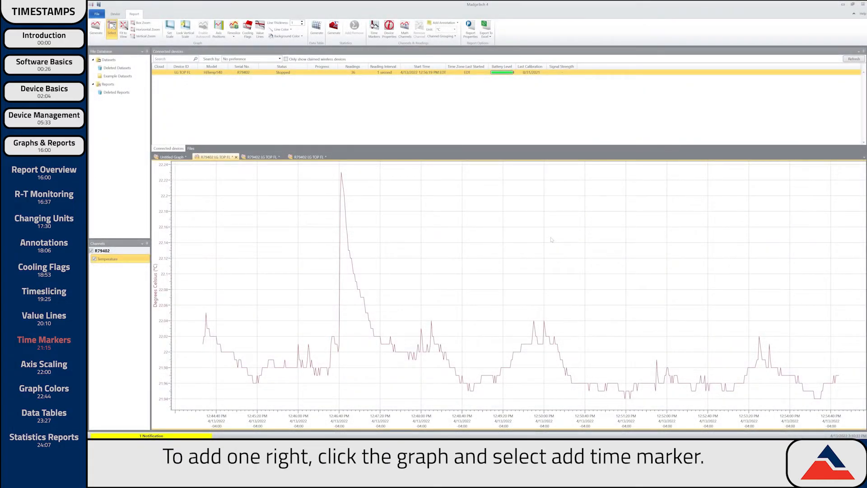
# - Create a 'Study Period' time marker collection with Start at 12:47:30 PM and End at 12:53:00 PM
pyautogui.rightClick(550, 239)
pyautogui.moveTo(599, 314)
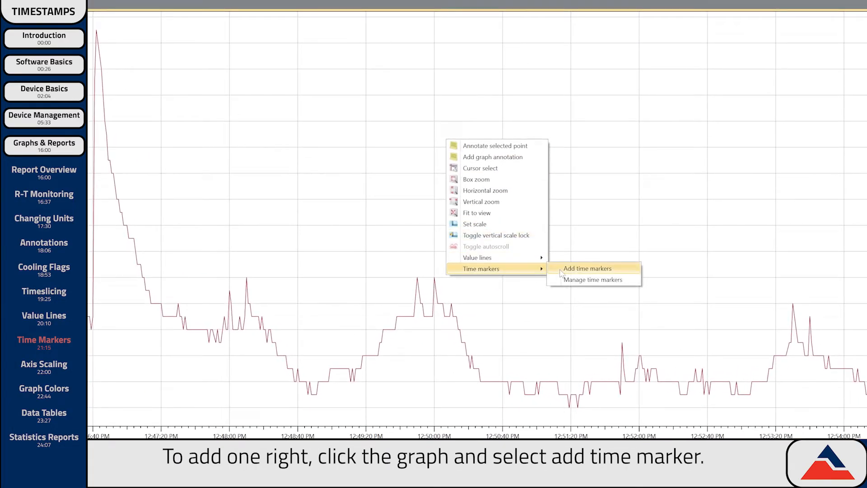
pyautogui.click(577, 271)
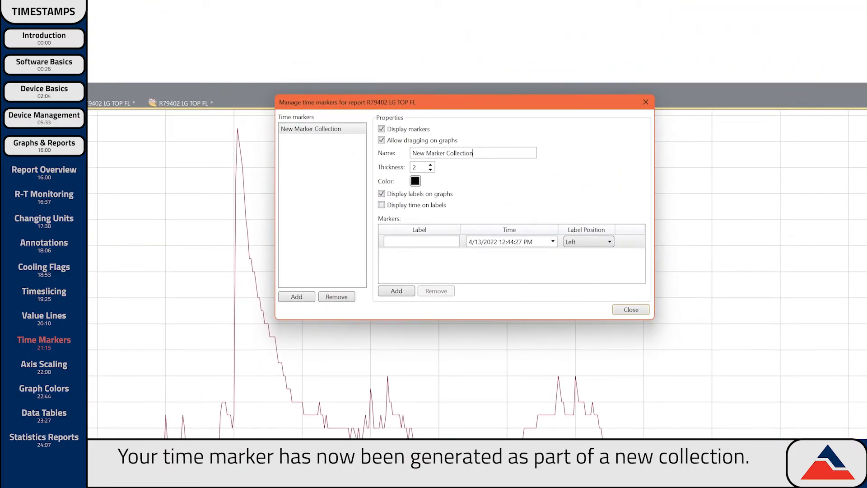
pyautogui.write('Study Period')
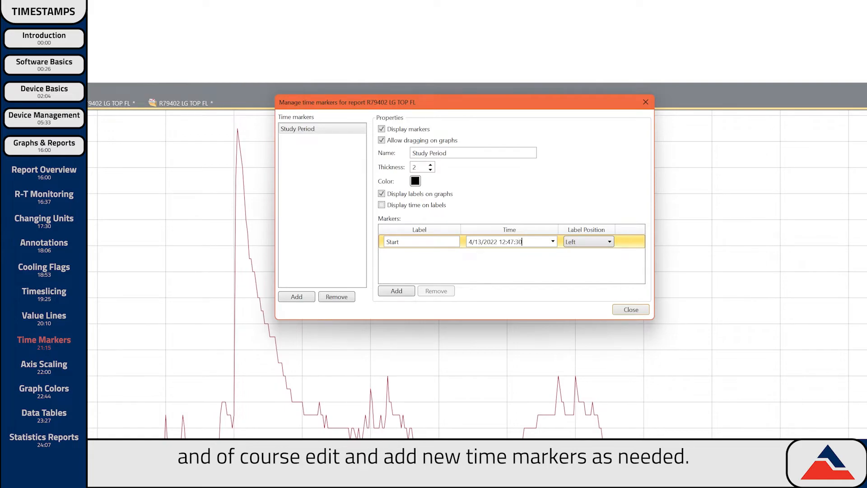
pyautogui.click(397, 291)
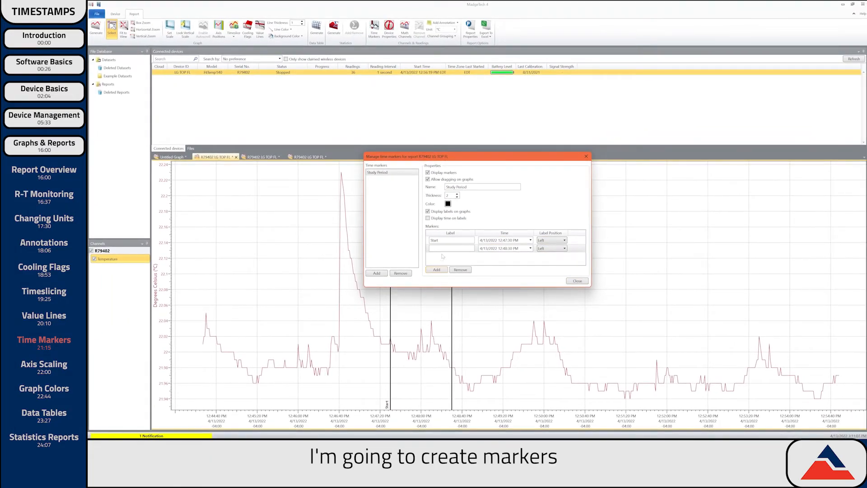
pyautogui.click(432, 248)
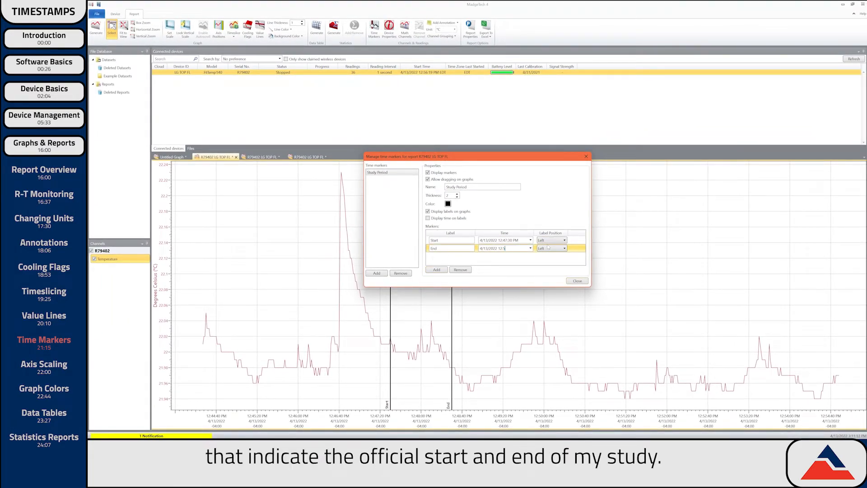
pyautogui.write('3:00 PM')
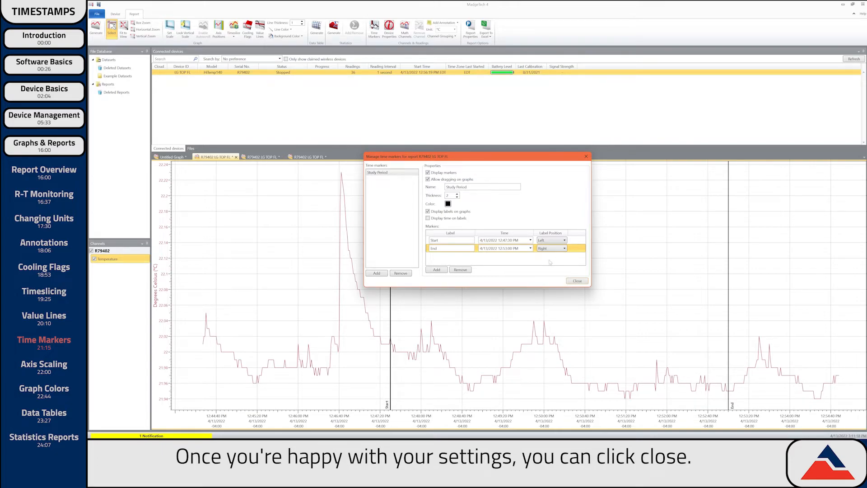
pyautogui.click(577, 281)
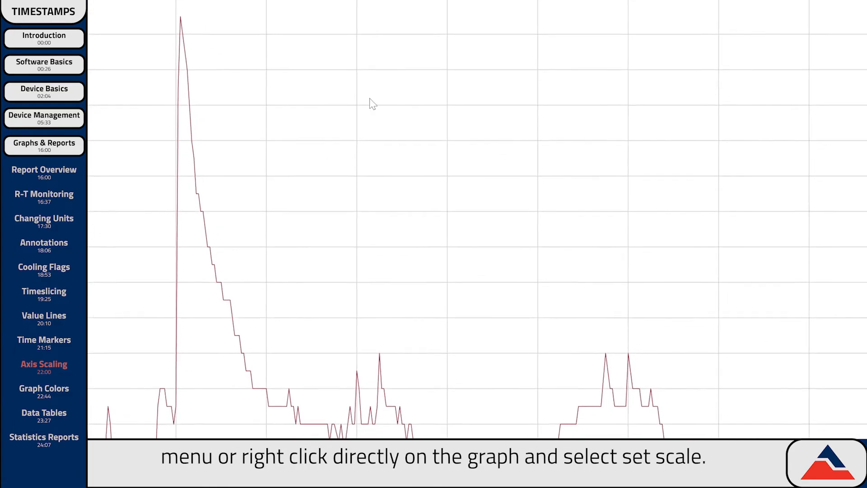
# - Set the graph scale to 12:47:30–12:53:00 PM with a 22.05 maximum temperature
pyautogui.rightClick(432, 129)
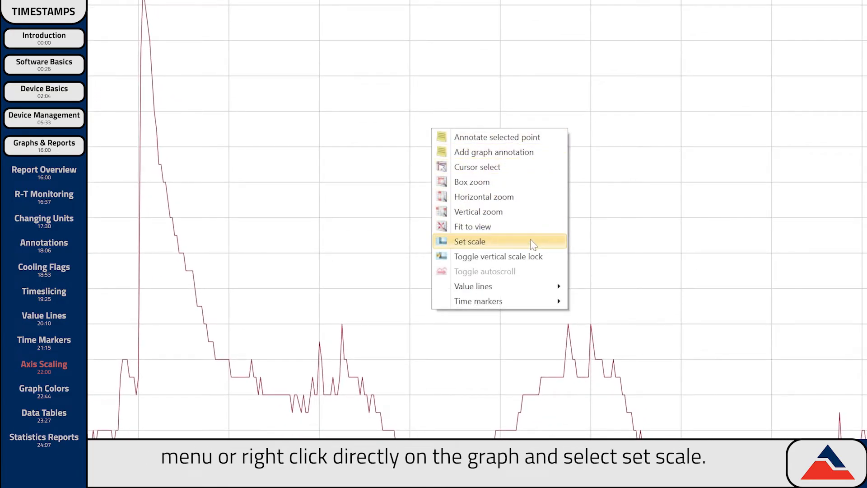
pyautogui.click(530, 240)
pyautogui.moveTo(419, 37); pyautogui.dragTo(472, 37)
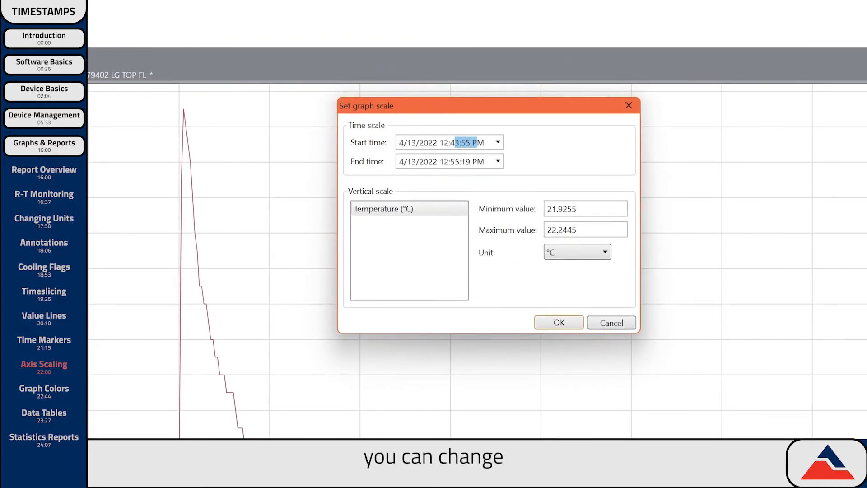
pyautogui.write('7:30')
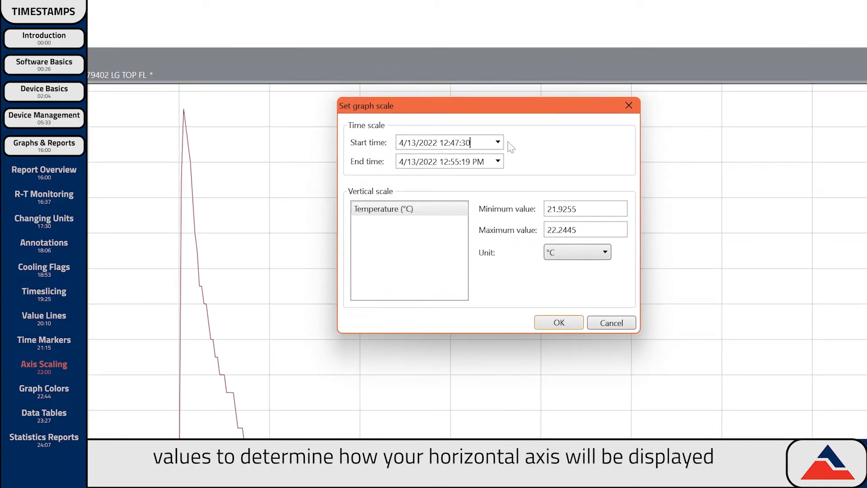
pyautogui.write('3')
pyautogui.moveTo(559, 230); pyautogui.dragTo(598, 227)
pyautogui.write('0')
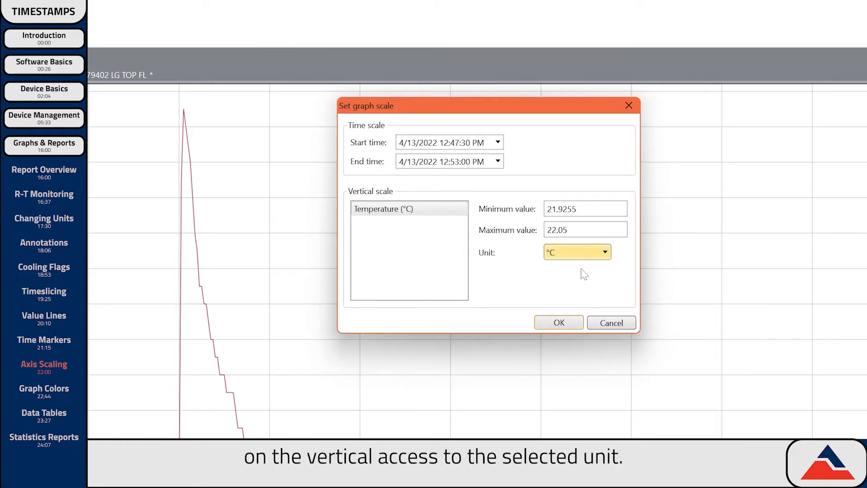
pyautogui.click(559, 322)
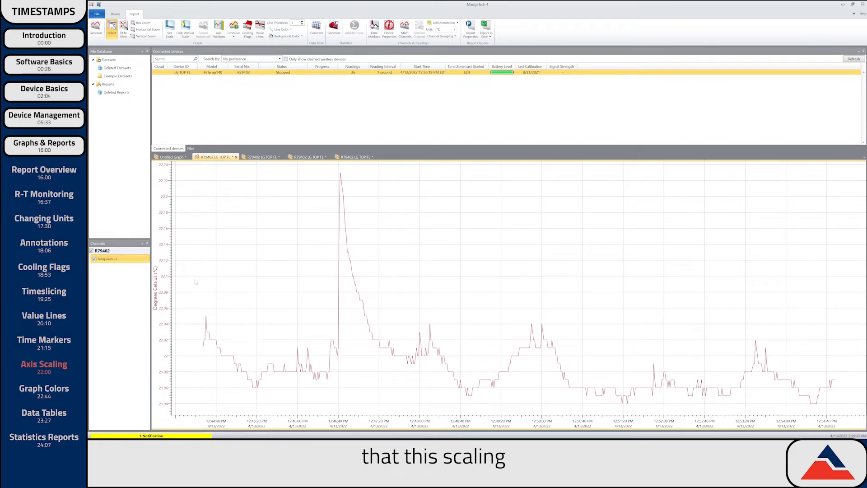
pyautogui.moveTo(166, 304); pyautogui.dragTo(166, 268)
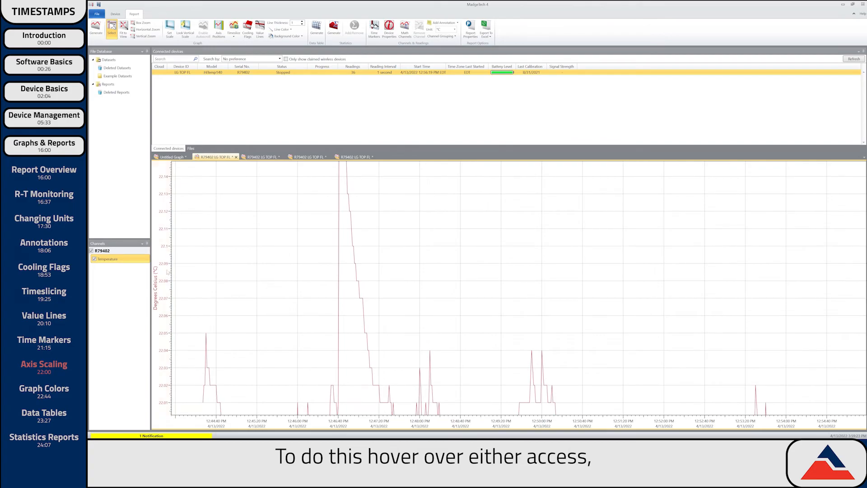
# - Pan the temperature axis lower and narrow the time axis to 12:47–12:52
pyautogui.moveTo(165, 330); pyautogui.dragTo(158, 205)
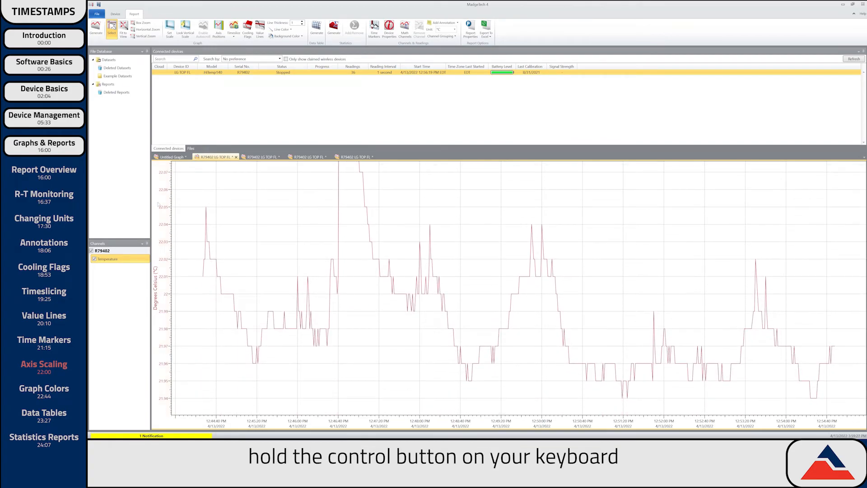
pyautogui.moveTo(338, 419); pyautogui.dragTo(264, 422)
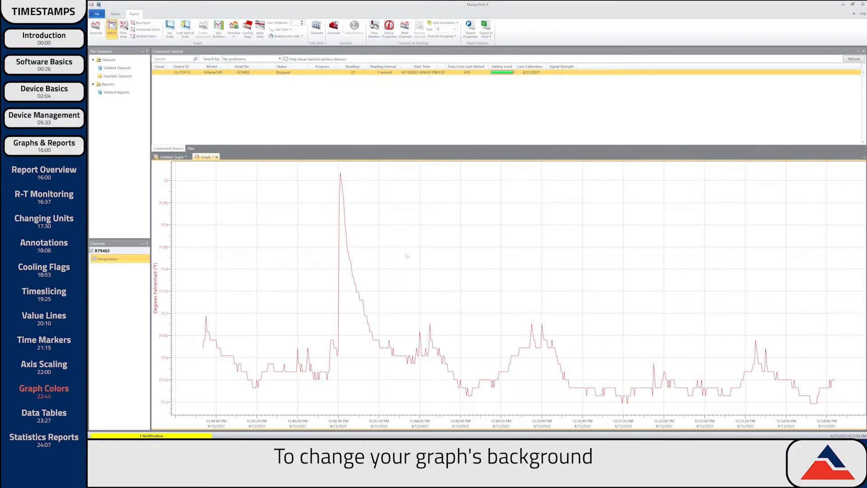
pyautogui.click(303, 39)
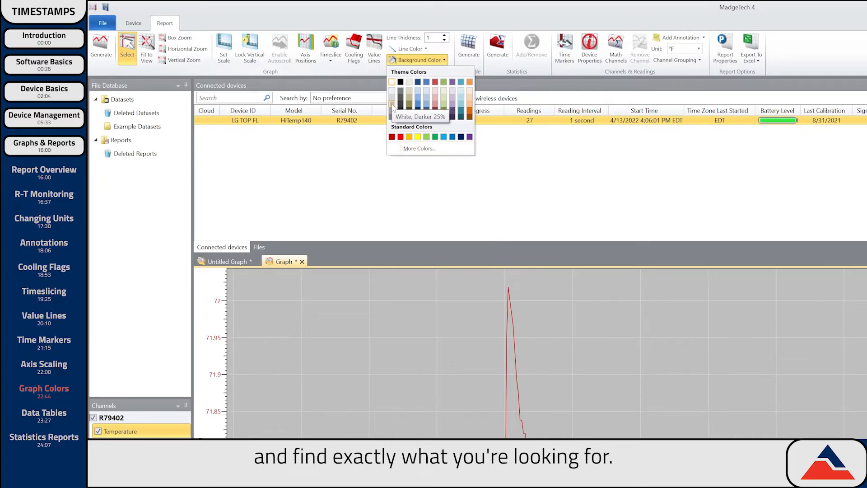
# - Make the temperature line red with a line thickness of 2
pyautogui.click(411, 49)
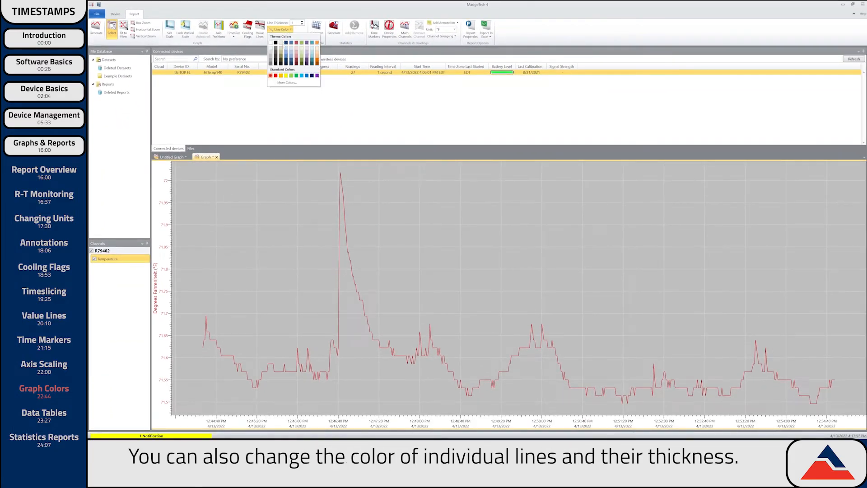
pyautogui.click(276, 76)
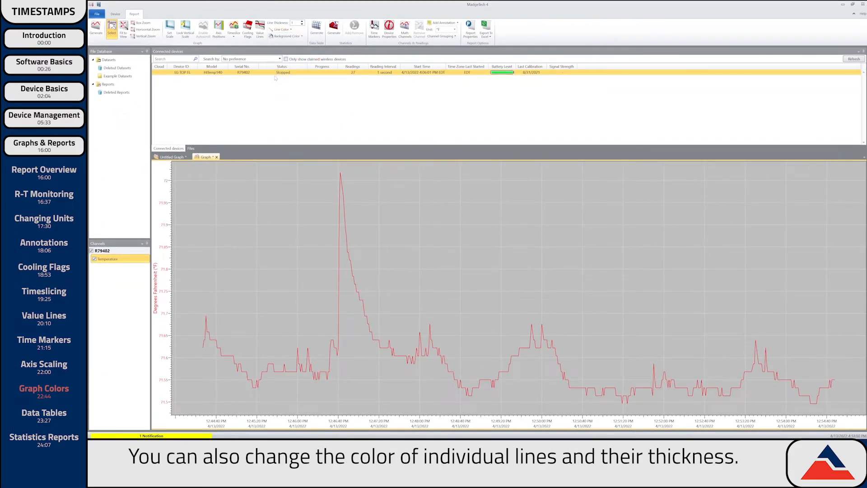
pyautogui.click(302, 23)
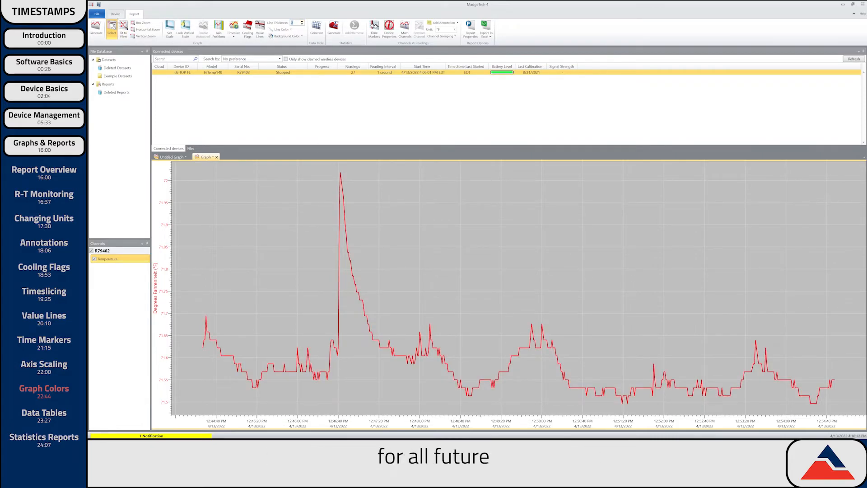
pyautogui.click(96, 13)
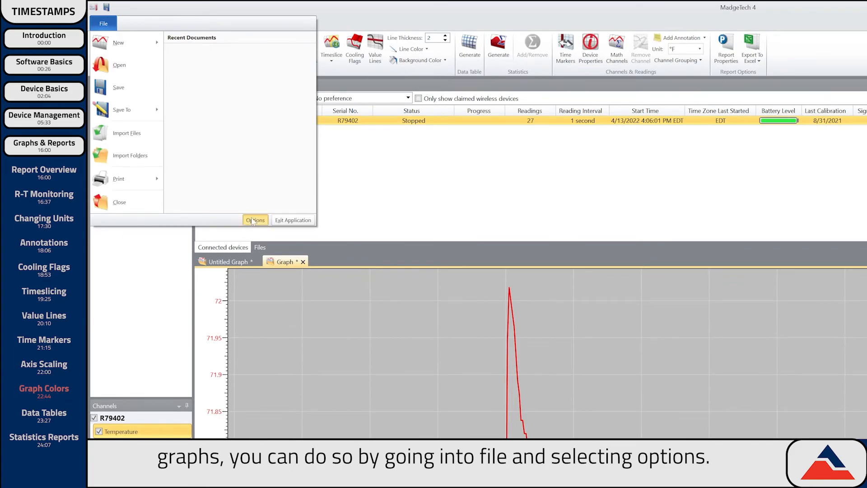
# - Set the default report graph background colour to grey in Options
pyautogui.click(255, 220)
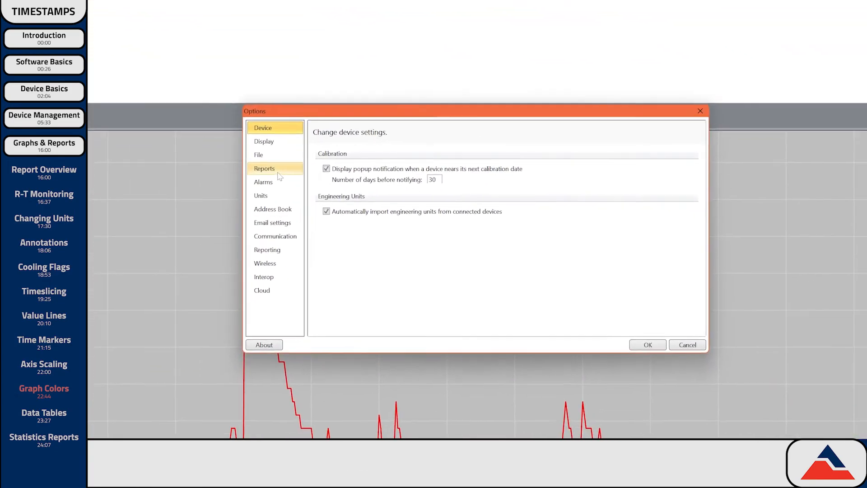
pyautogui.click(264, 168)
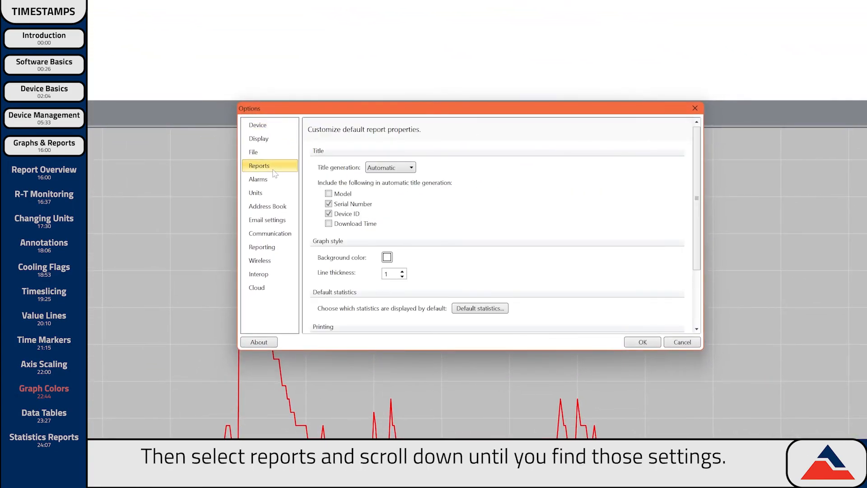
pyautogui.click(388, 257)
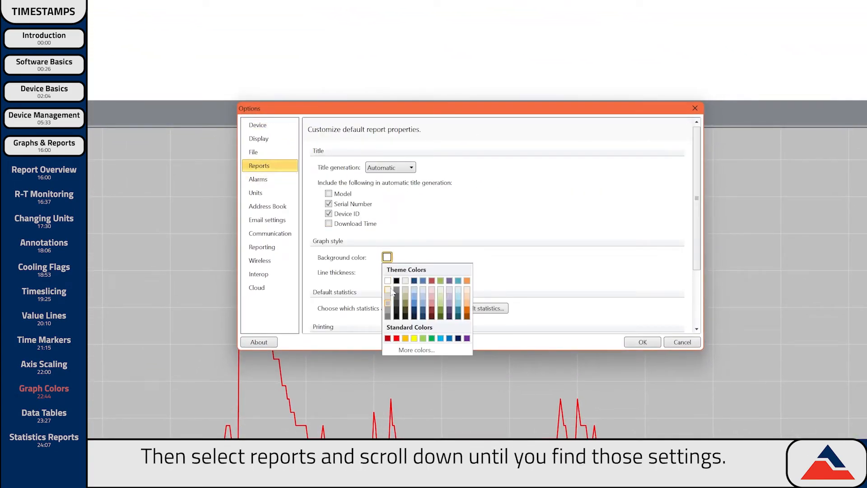
pyautogui.click(388, 304)
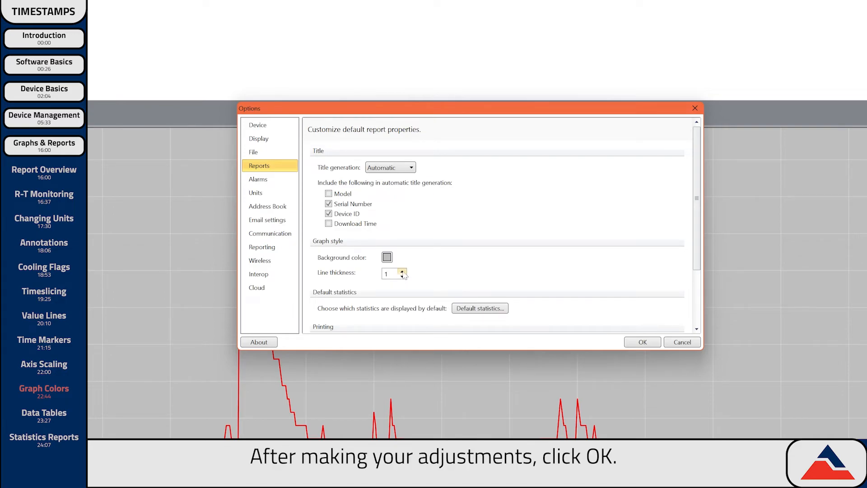
pyautogui.click(631, 340)
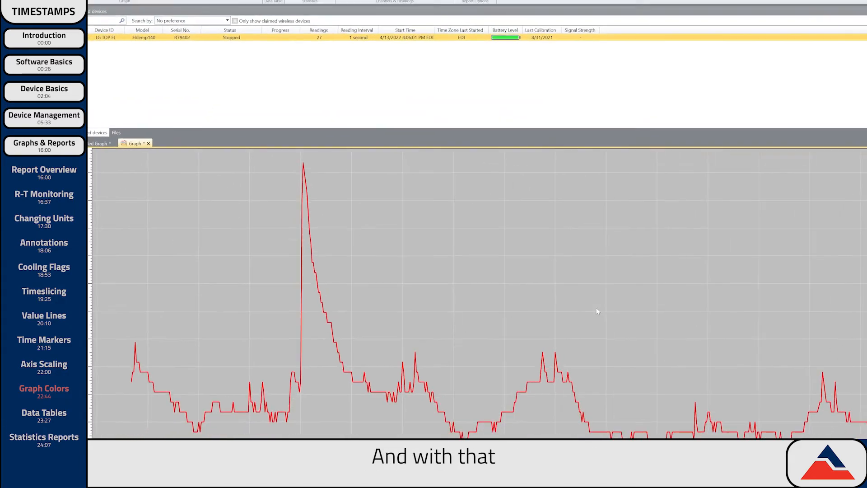